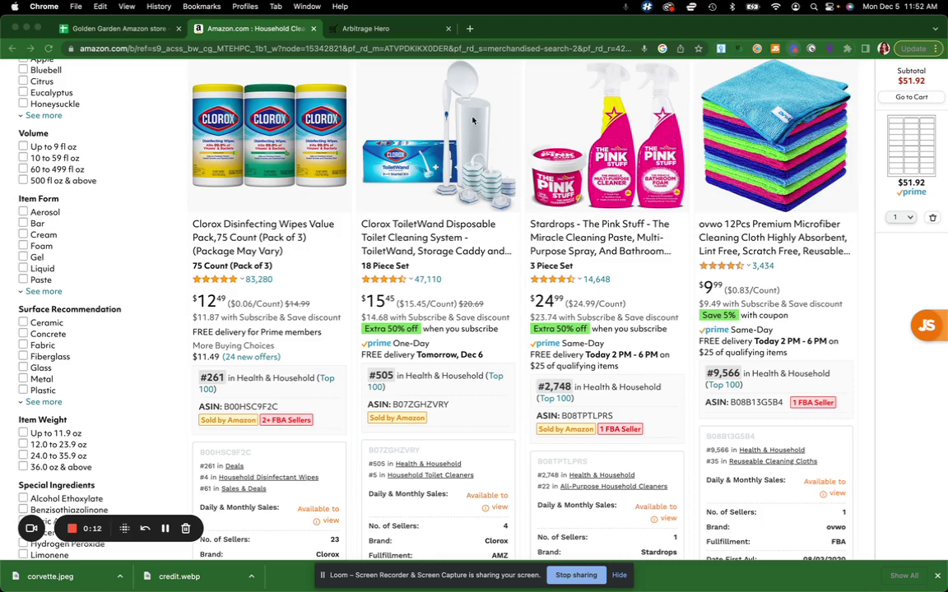
# Switch to Arbitrage Hero and choose Walmart as the US retailer for the online arbitrage search.
pyautogui.click(367, 30)
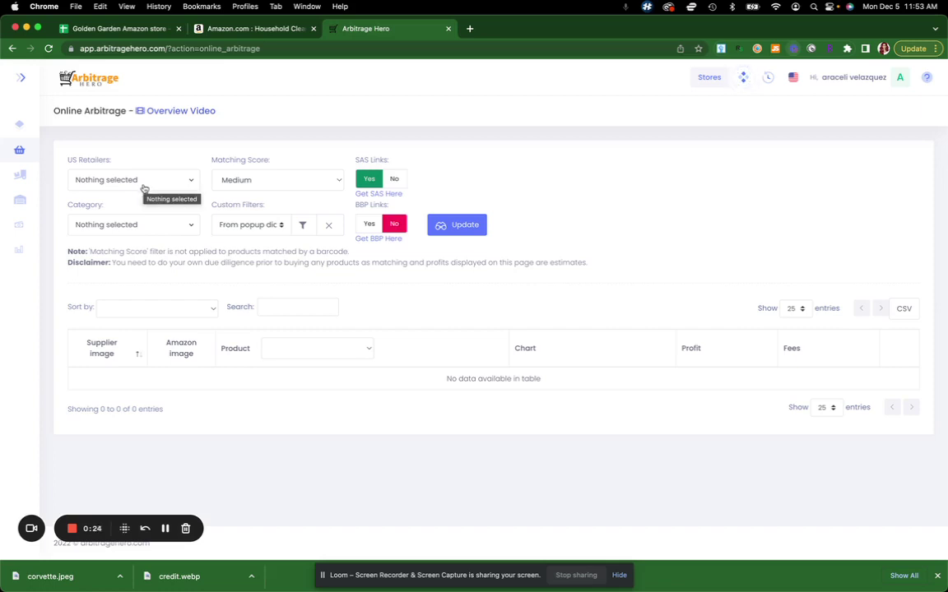
pyautogui.click(194, 182)
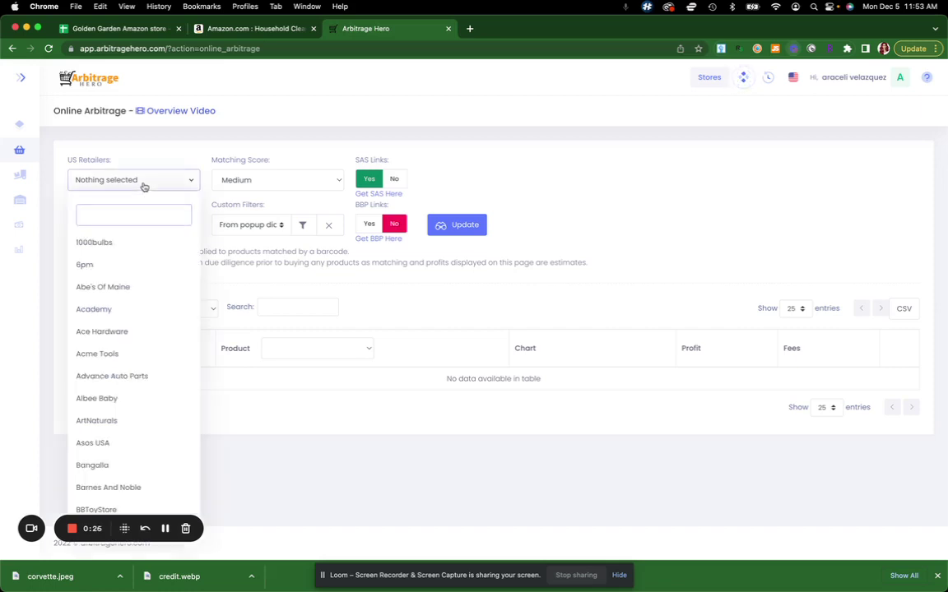
pyautogui.write('walm')
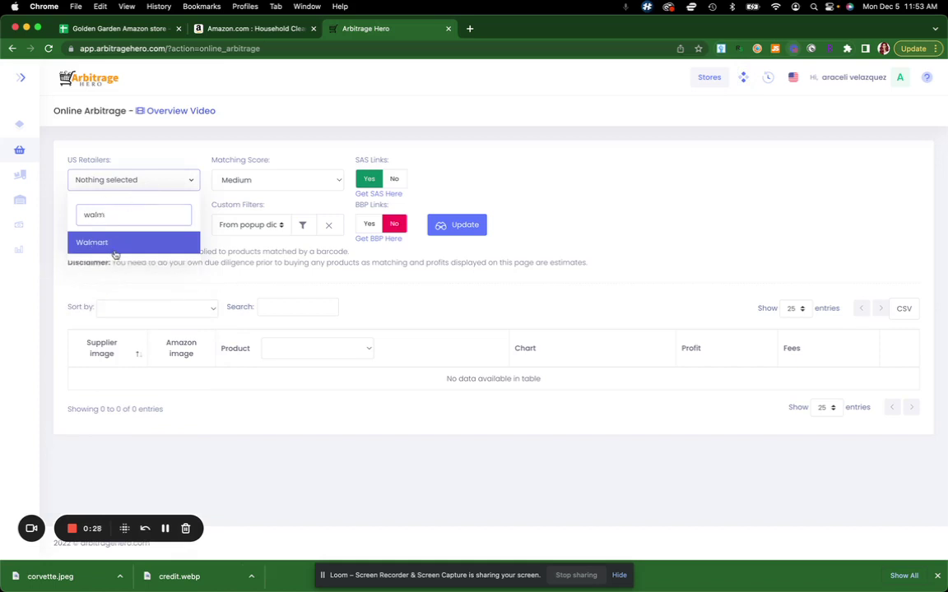
pyautogui.click(116, 248)
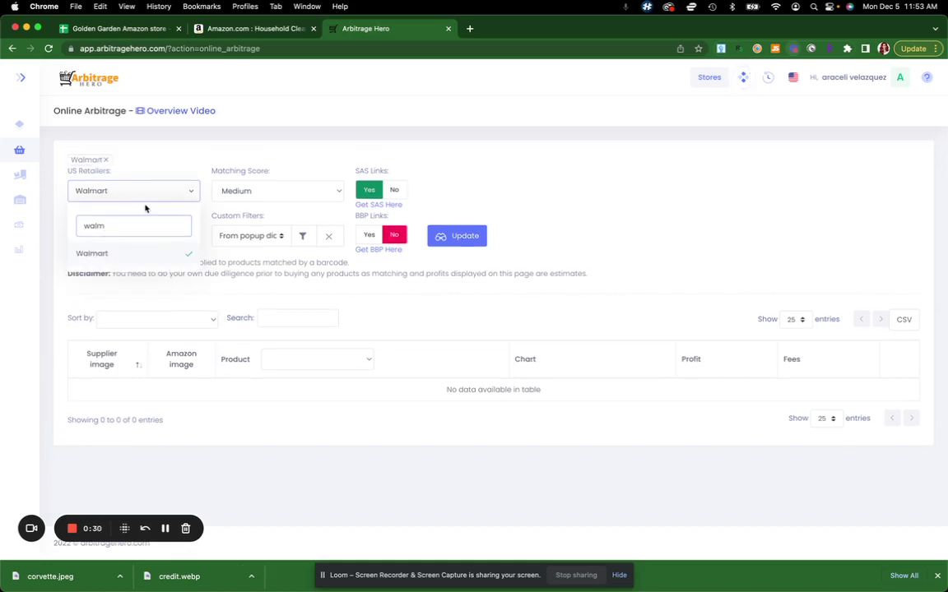
pyautogui.click(134, 189)
# Set the product category to Beauty & Personal Care.
pyautogui.click(142, 239)
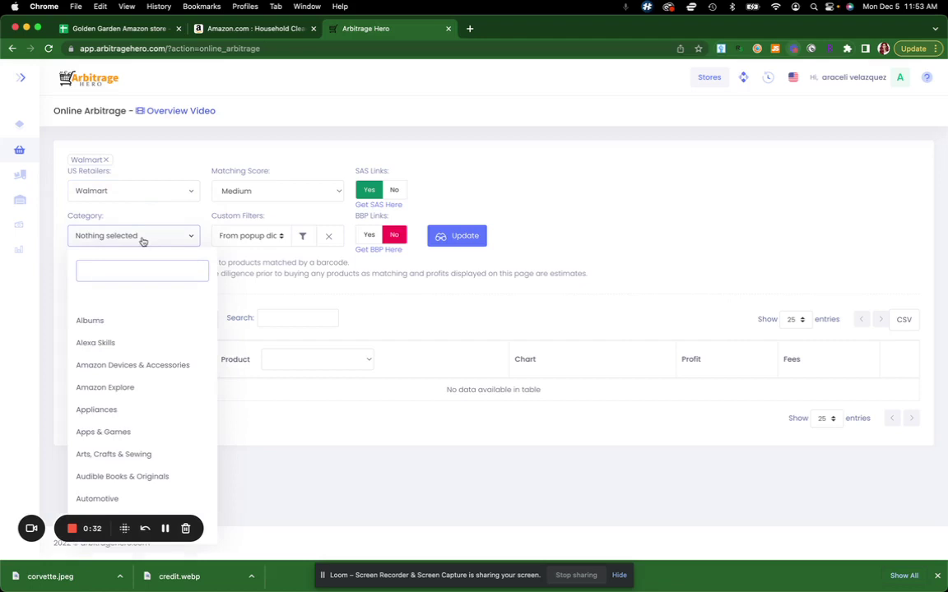
pyautogui.write('beaut')
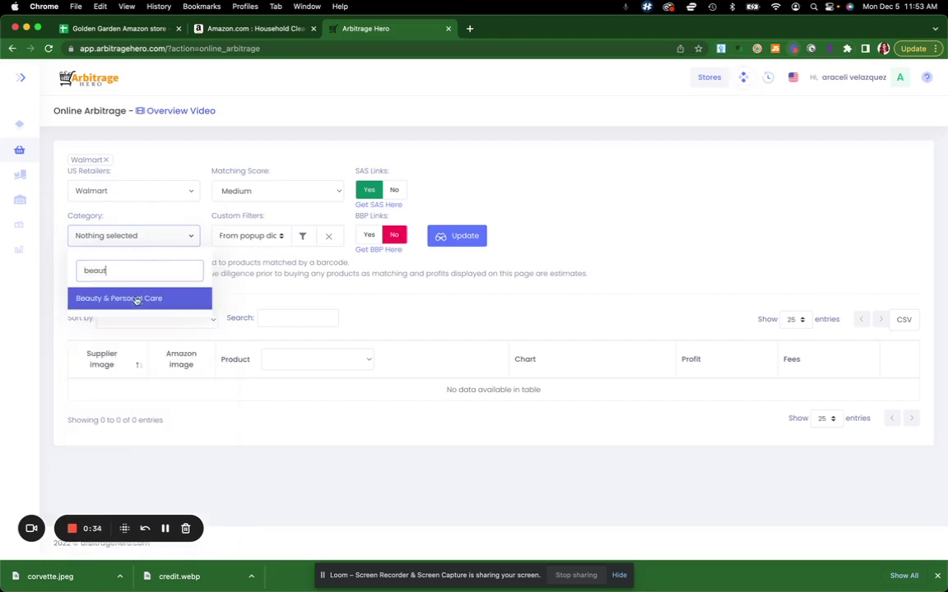
pyautogui.click(136, 298)
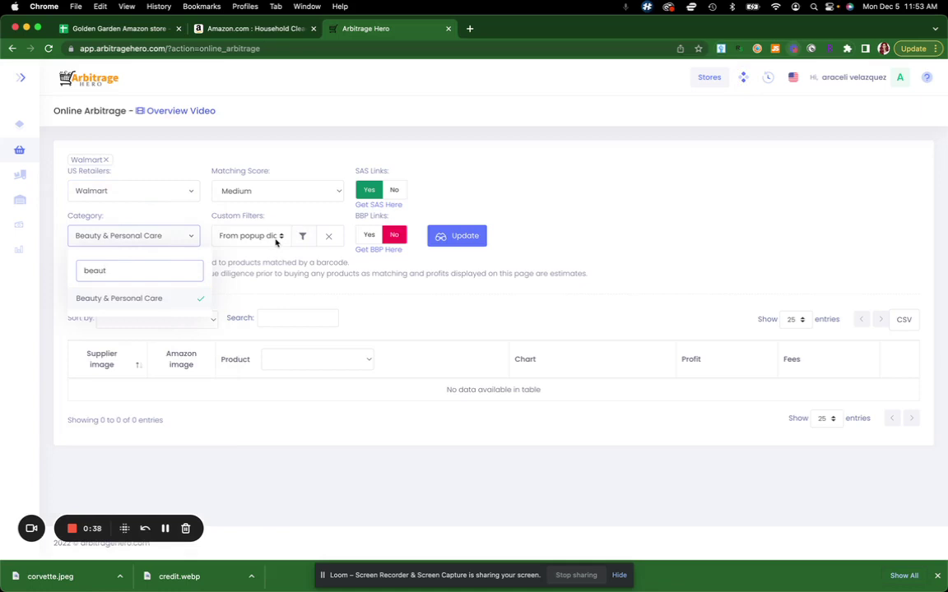
# Set the custom filter to a SalesRank of 2% with Amazon excluded, apply it, and update the product results.
pyautogui.click(302, 235)
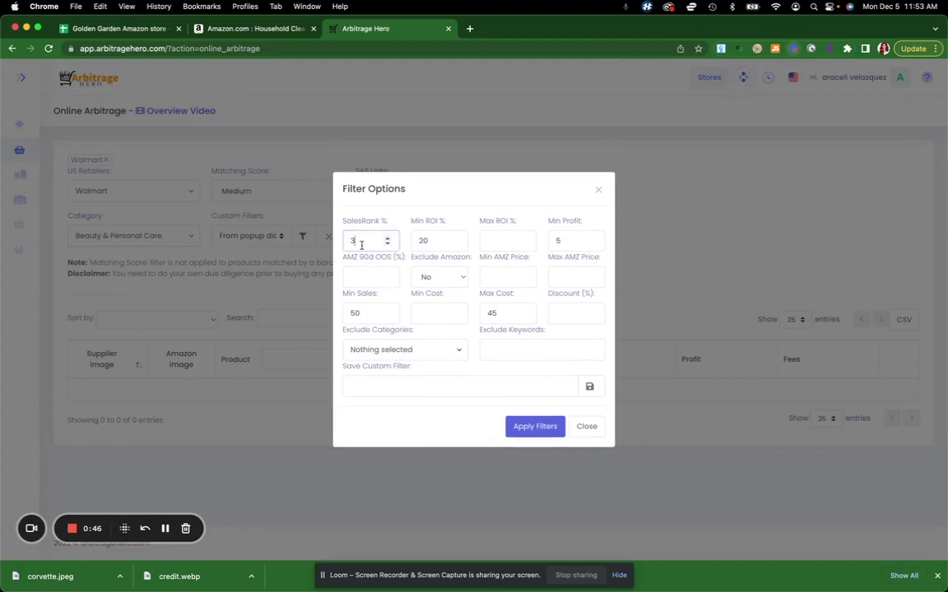
pyautogui.press('BackSpace')
pyautogui.click(439, 283)
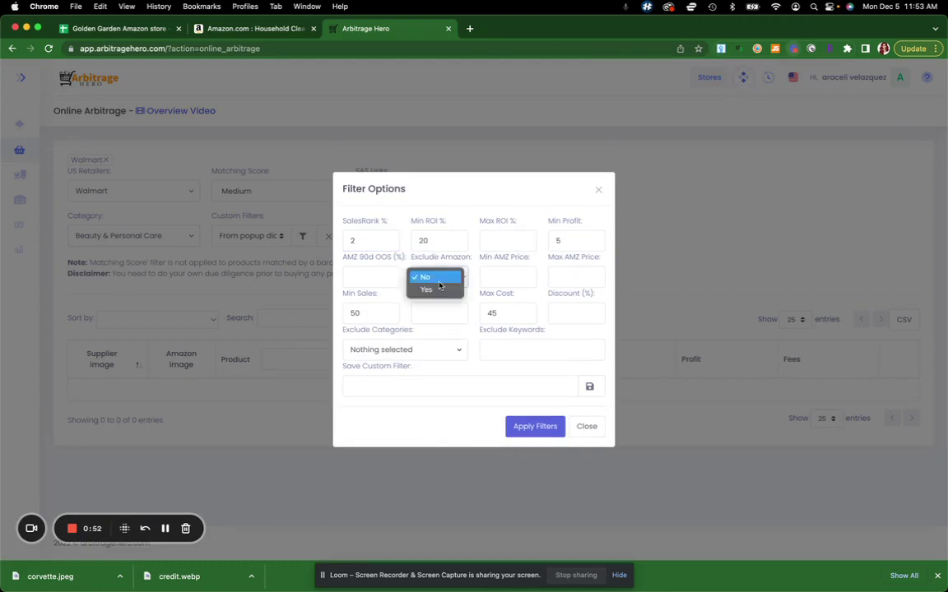
pyautogui.click(439, 291)
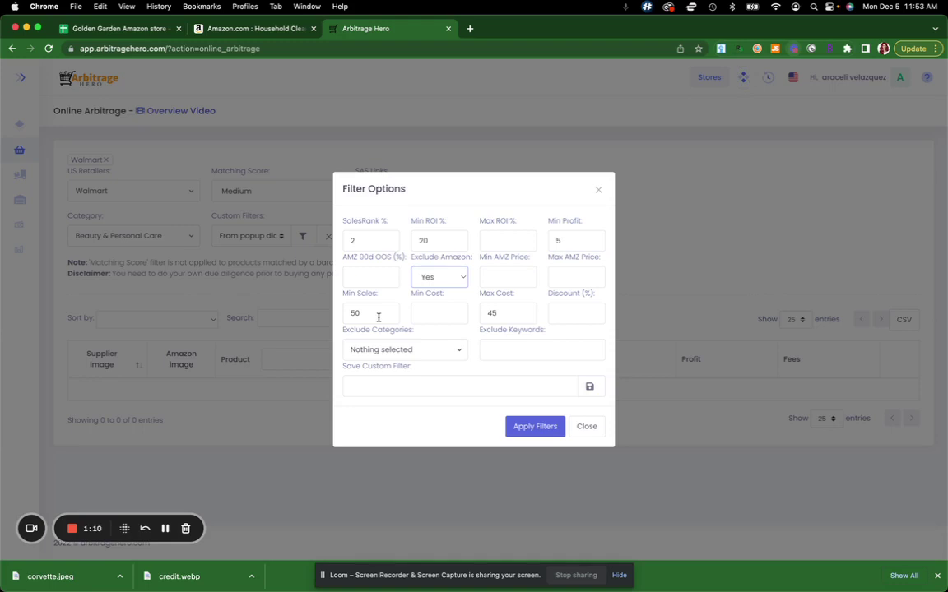
pyautogui.click(529, 434)
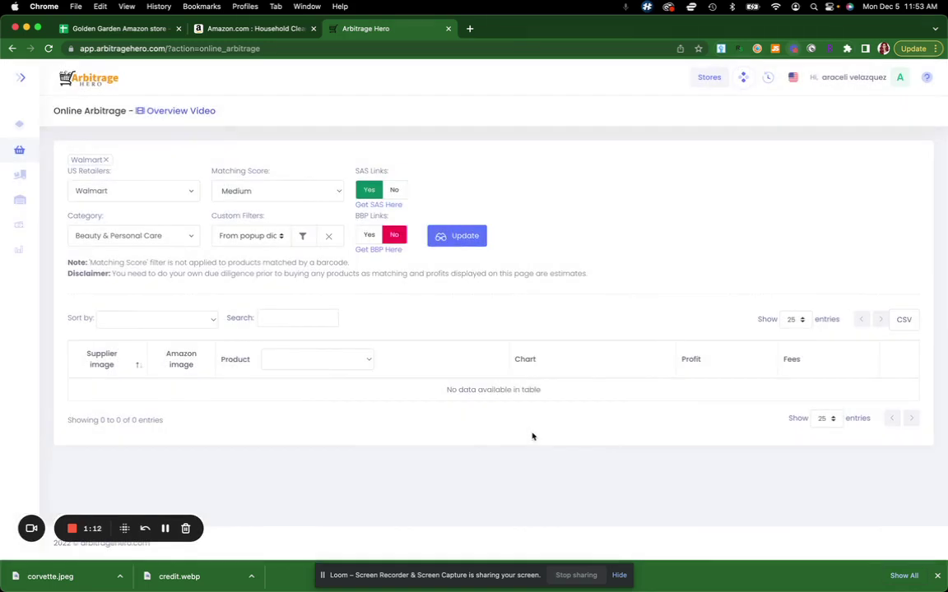
pyautogui.click(461, 241)
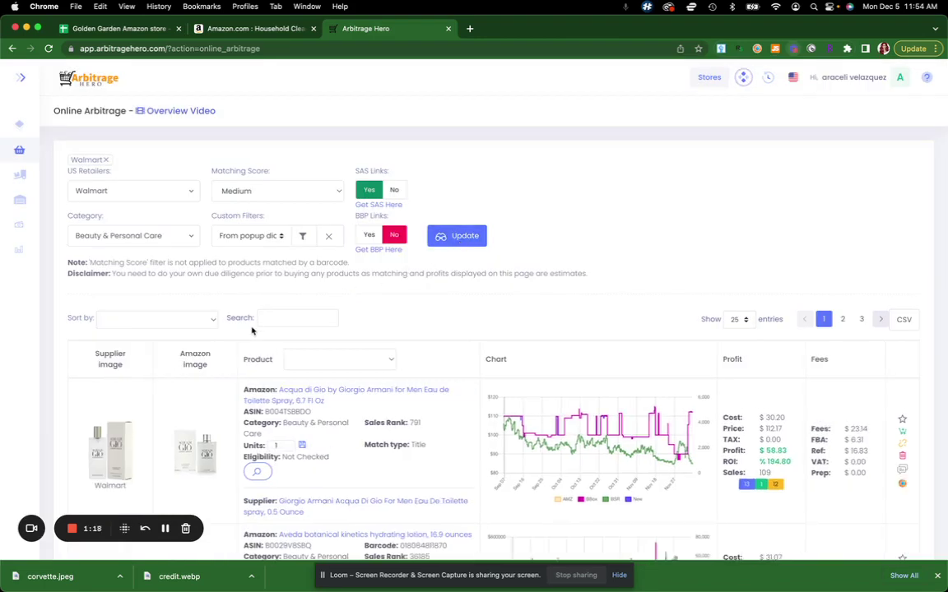
# Find the Drunk Elephant Protini Polypeptide Cream among the results and open its Walmart and Amazon listings in separate new tabs.
pyautogui.scroll(-5, 251, 331)
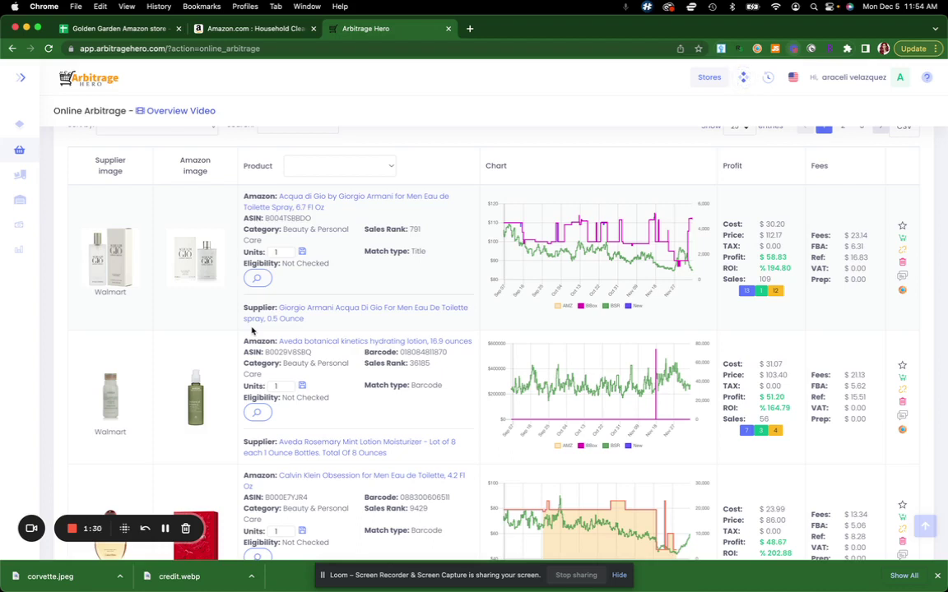
pyautogui.scroll(-5, 252, 330)
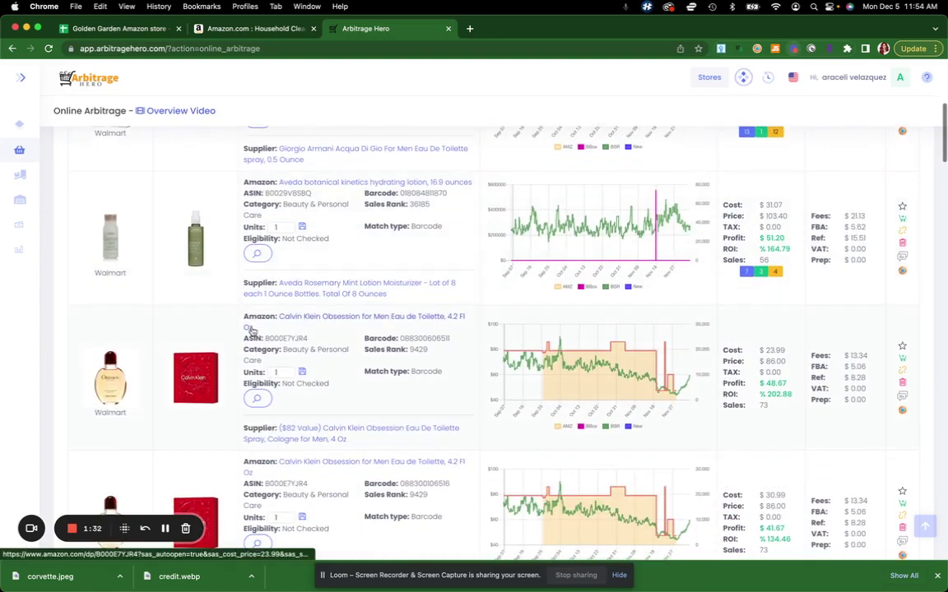
pyautogui.scroll(-20, 252, 330)
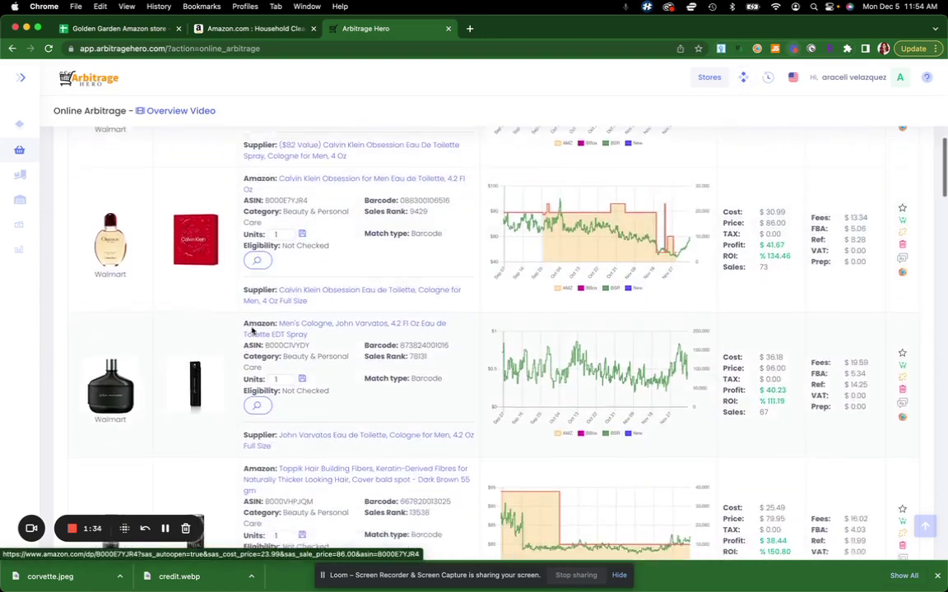
pyautogui.scroll(-20, 252, 328)
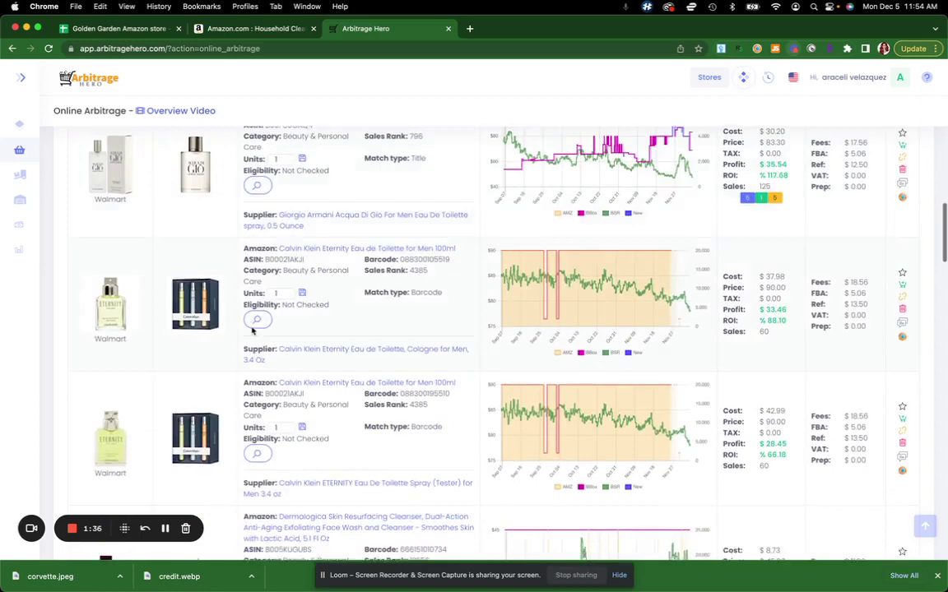
pyautogui.scroll(-3, 206, 333)
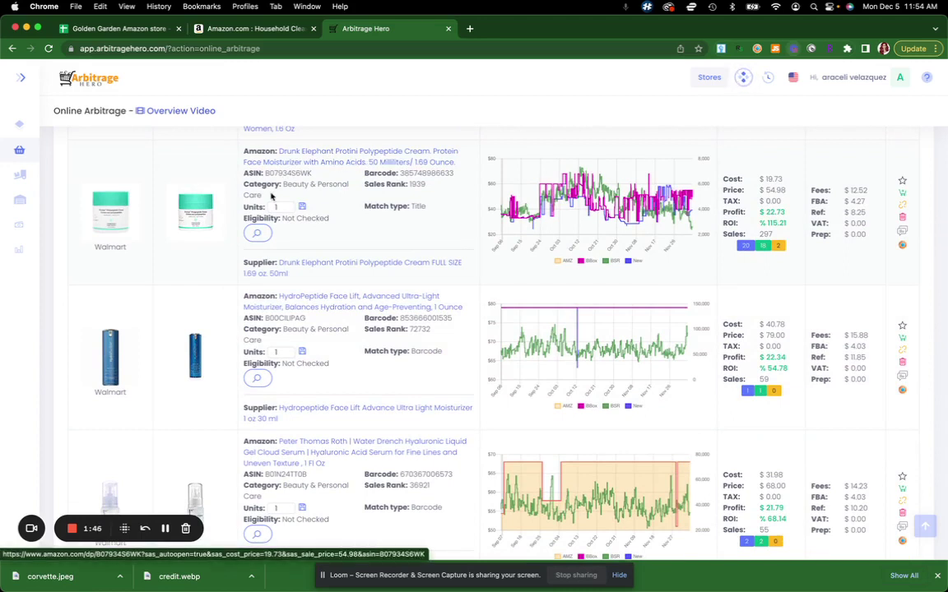
pyautogui.rightClick(103, 205)
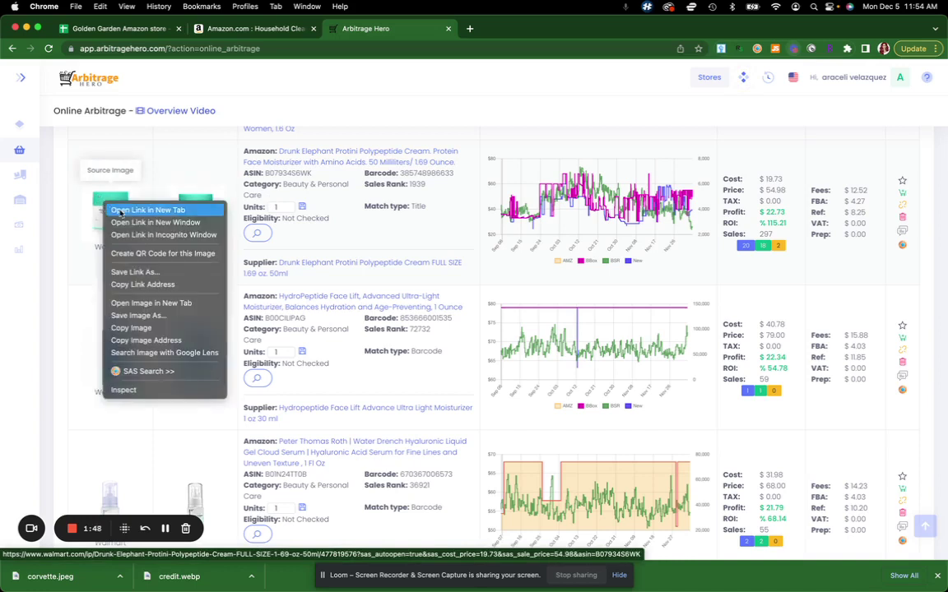
pyautogui.click(115, 210)
pyautogui.rightClick(192, 213)
pyautogui.click(206, 218)
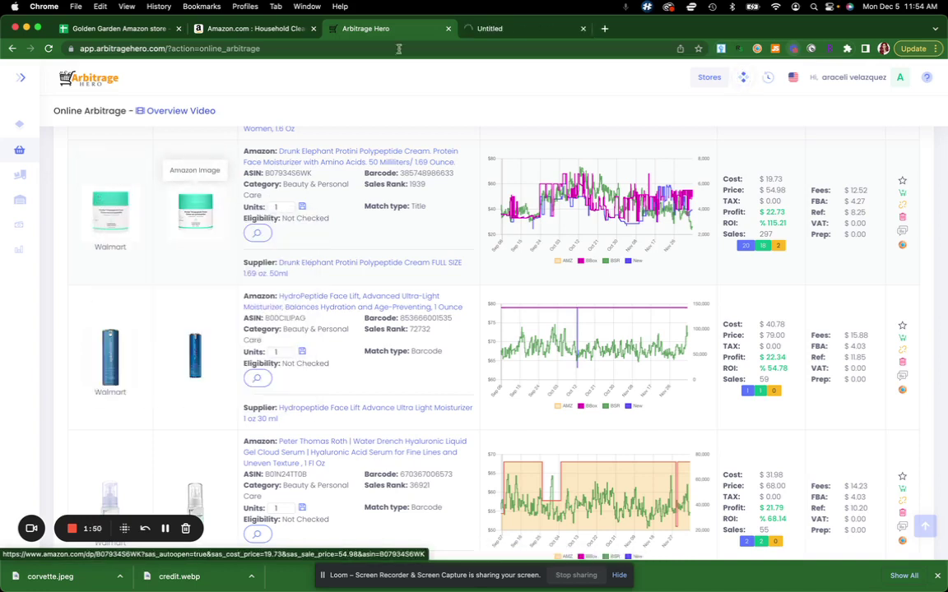
# View the cream's Walmart listing and its Arbitrage Hero entry, and postpone the Rakuten cash-back offer on the Walmart page.
pyautogui.click(477, 35)
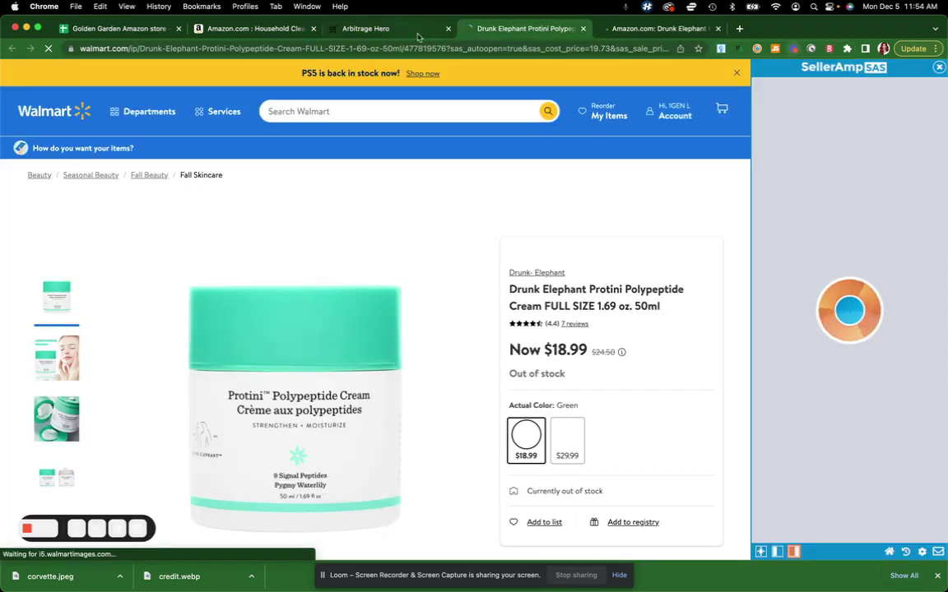
pyautogui.click(377, 29)
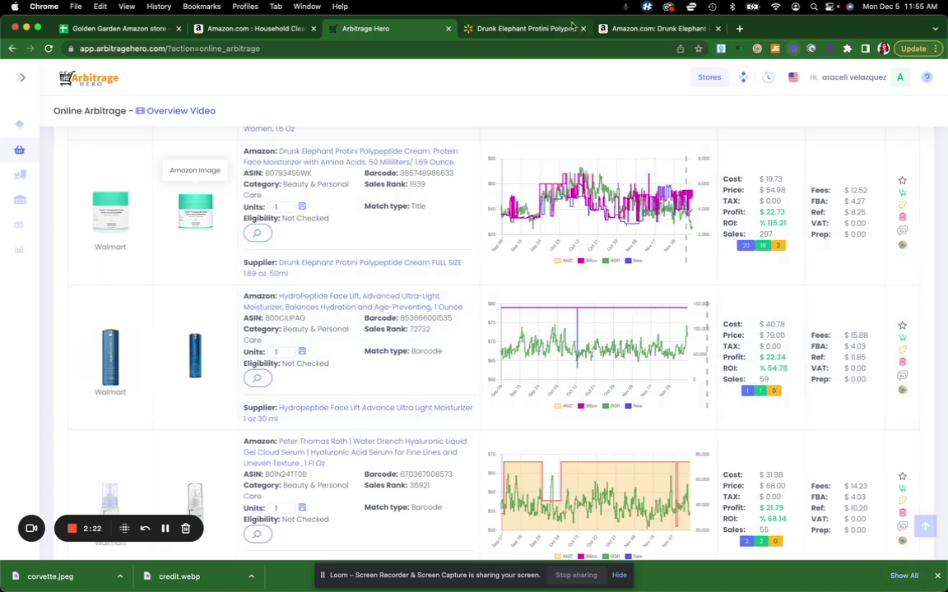
pyautogui.click(523, 30)
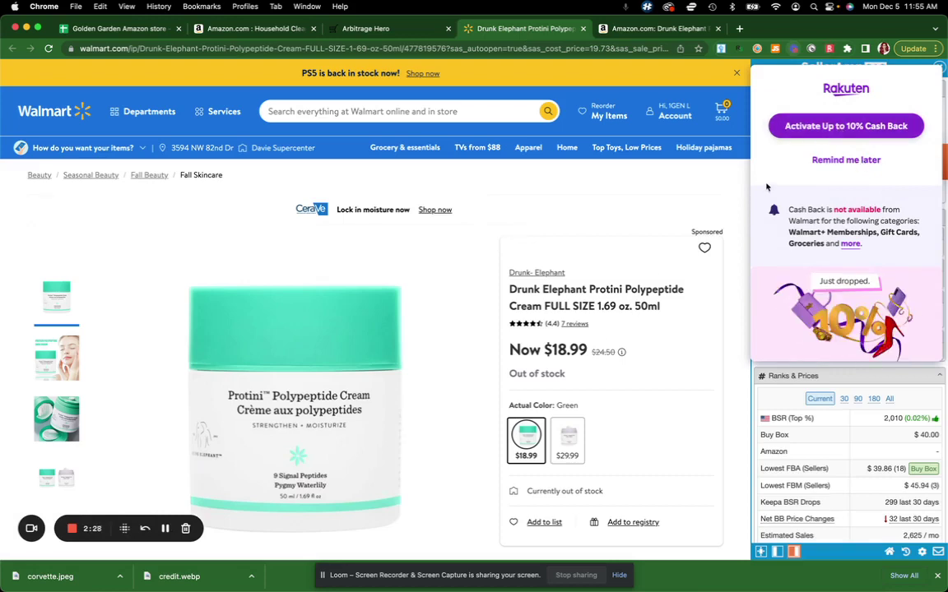
pyautogui.click(845, 160)
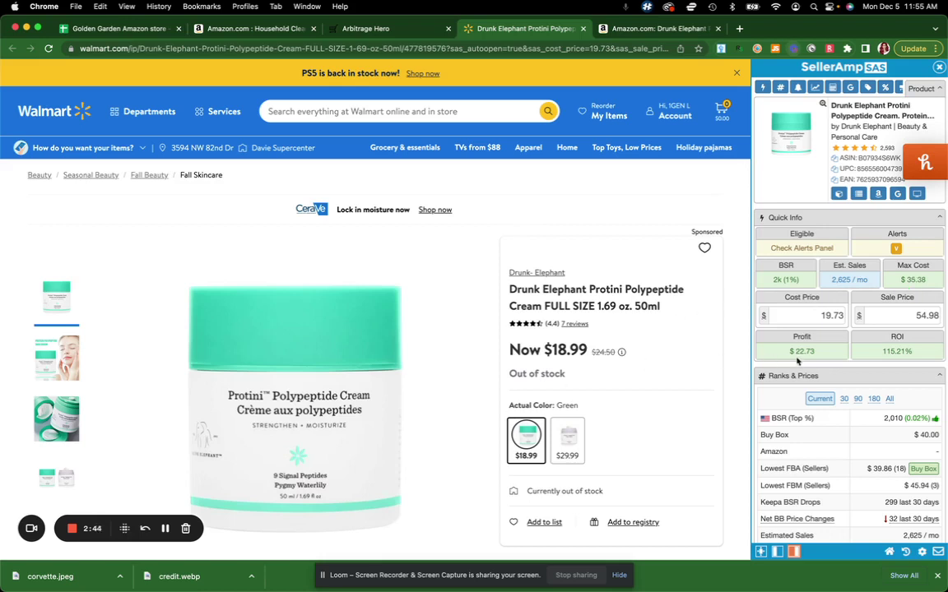
# Examine the cream's 90-day average ranks and prices, alerts, and price charts in SellerAmp on the Walmart page.
pyautogui.scroll(-3, 810, 360)
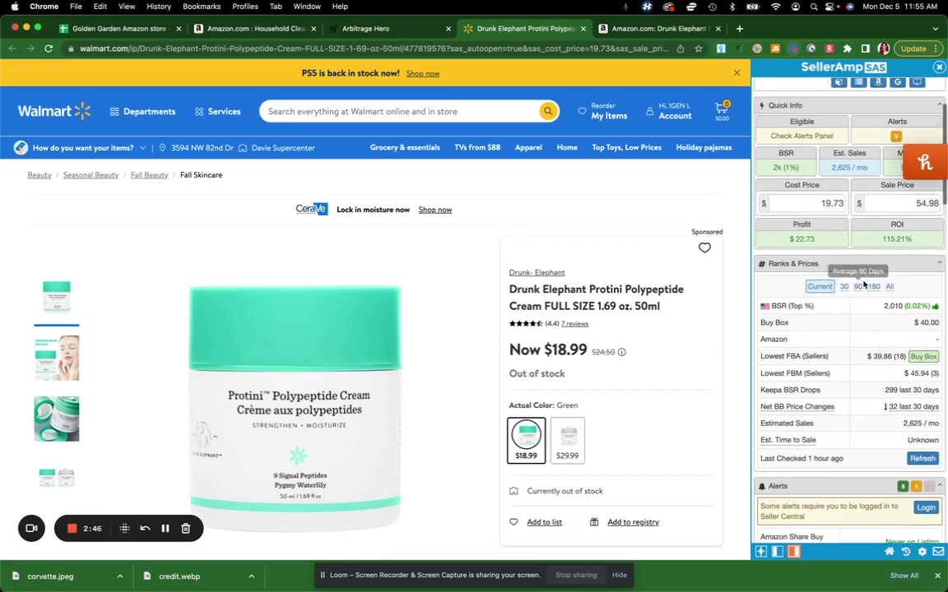
pyautogui.click(855, 286)
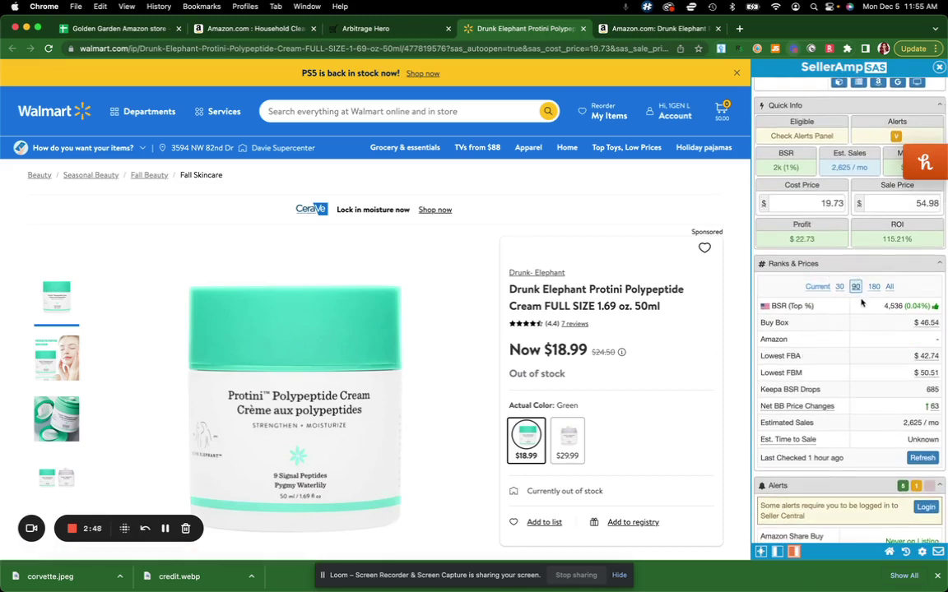
pyautogui.moveTo(926, 328)
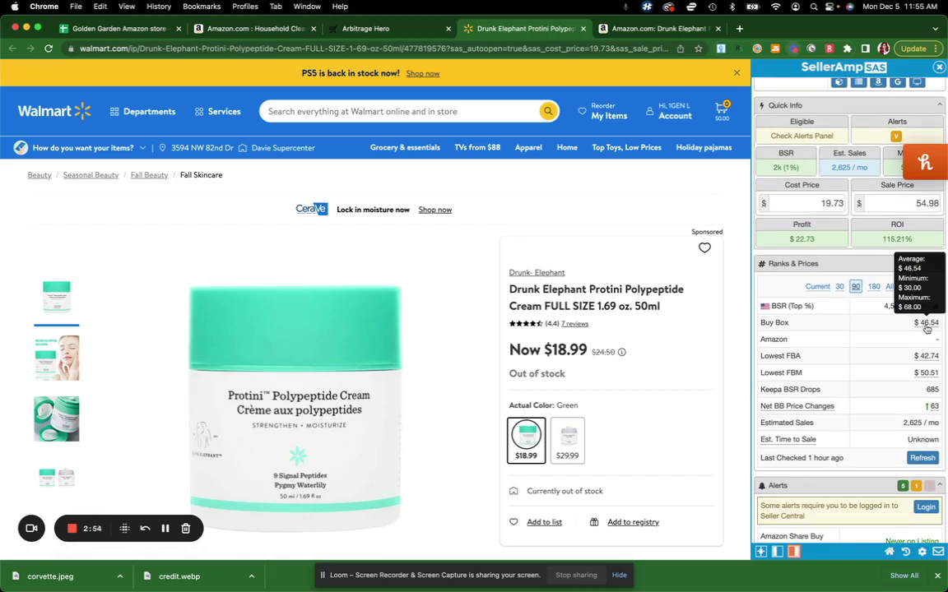
pyautogui.scroll(-5, 926, 329)
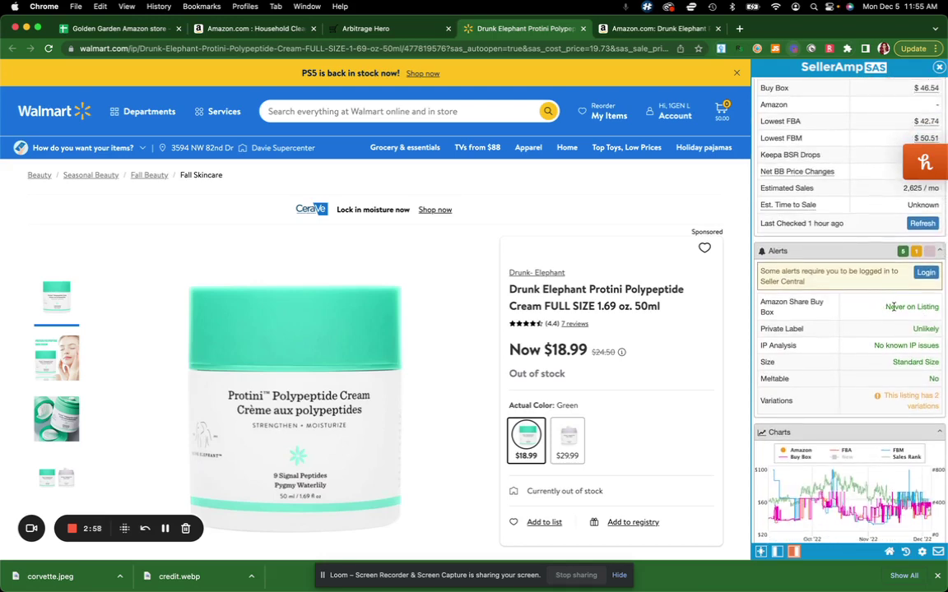
pyautogui.scroll(-5, 893, 307)
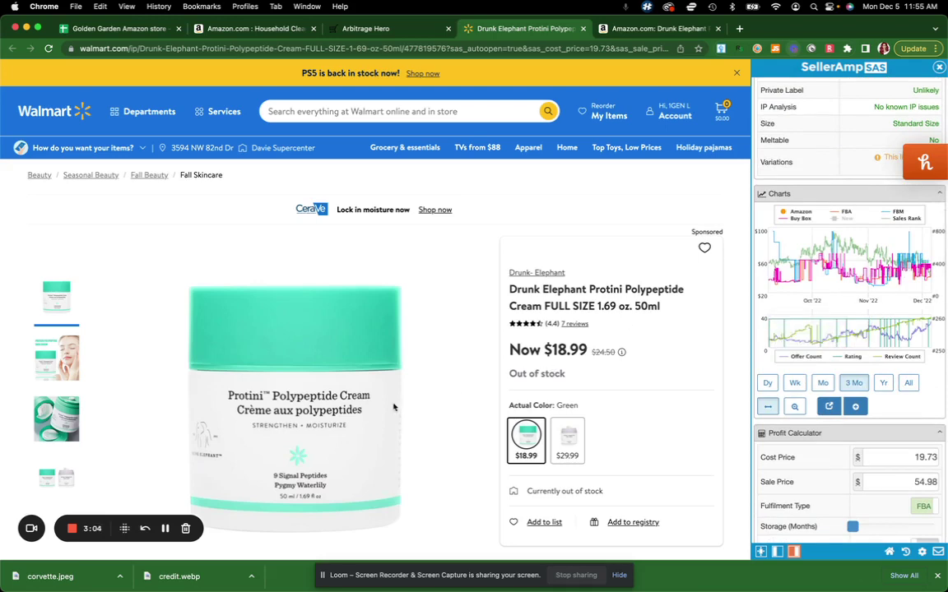
pyautogui.moveTo(392, 403)
# Examine the cream's Amazon listing and its SellerAmp data, from ranks and profit calculator down to the Arbitrage Hero Reverse Search.
pyautogui.click(646, 33)
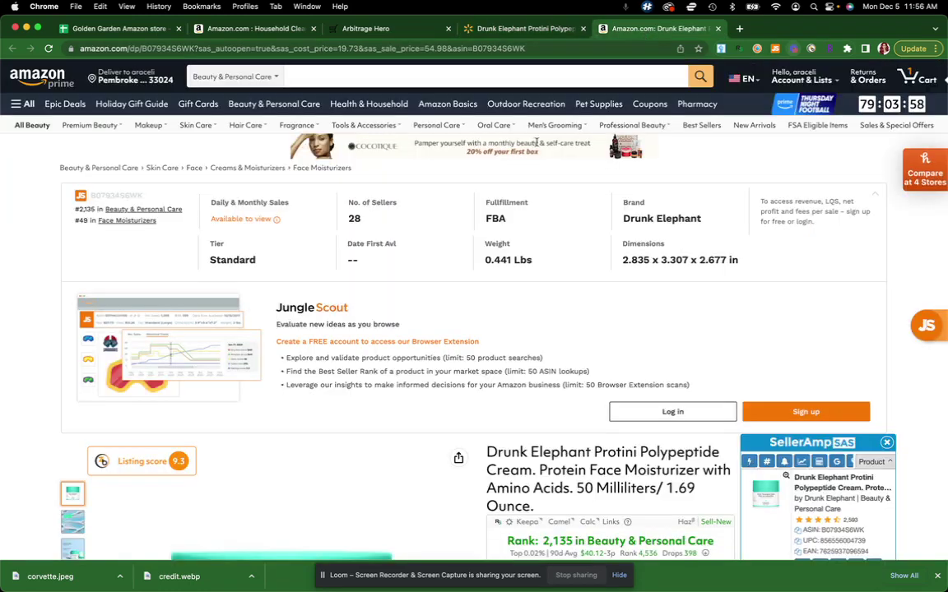
pyautogui.scroll(-5, 419, 329)
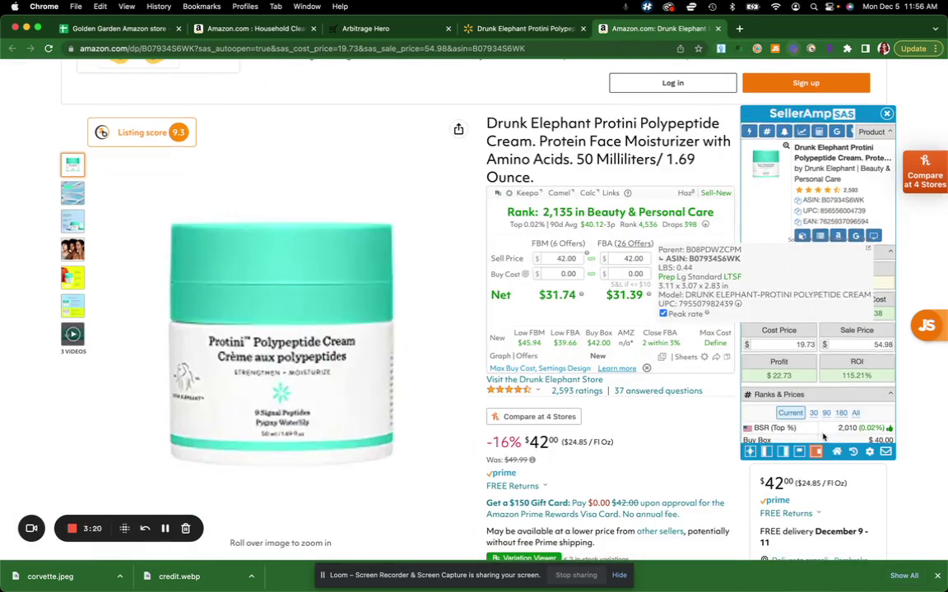
pyautogui.scroll(-3, 822, 437)
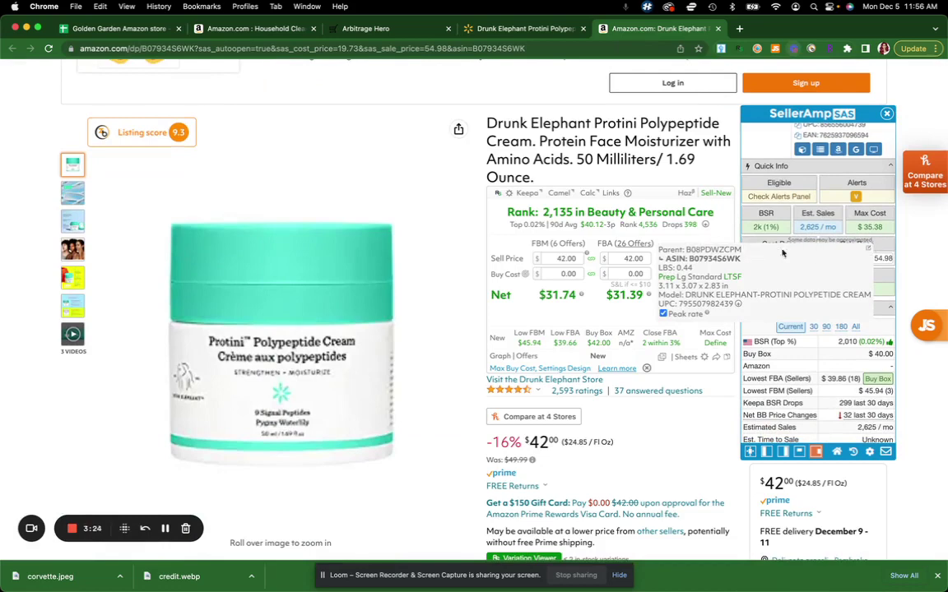
pyautogui.scroll(-10, 782, 253)
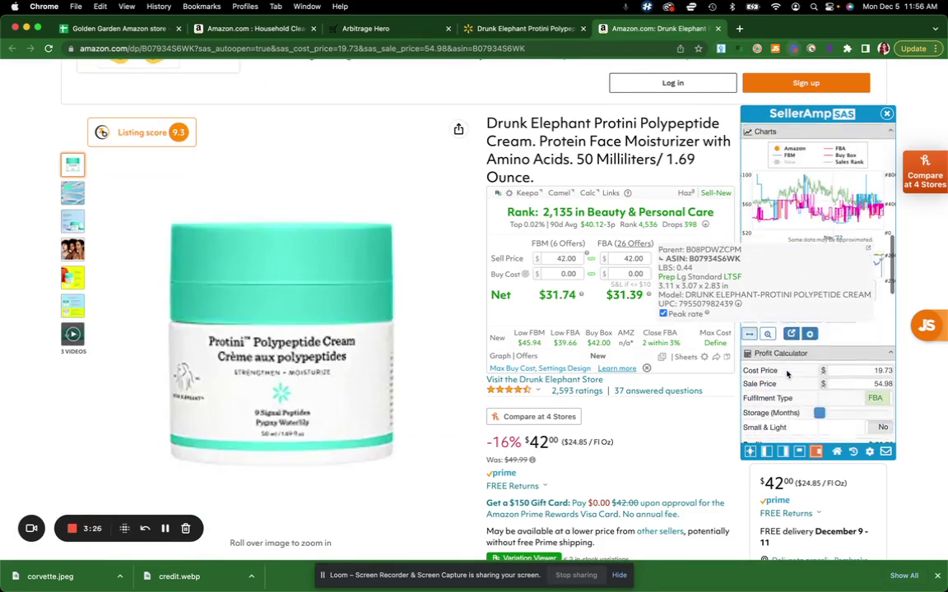
pyautogui.scroll(-10, 786, 374)
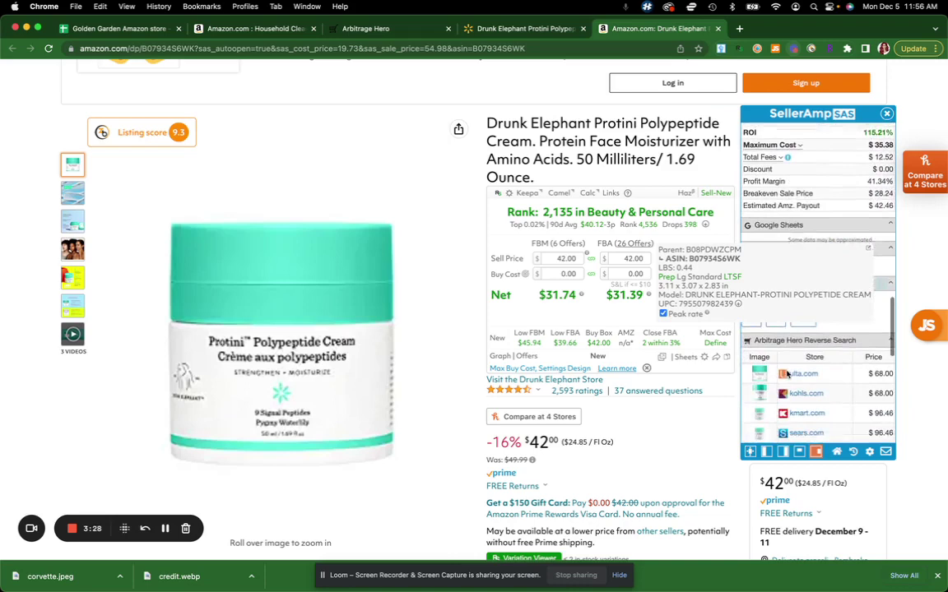
pyautogui.scroll(-5, 787, 374)
pyautogui.scroll(5, 855, 279)
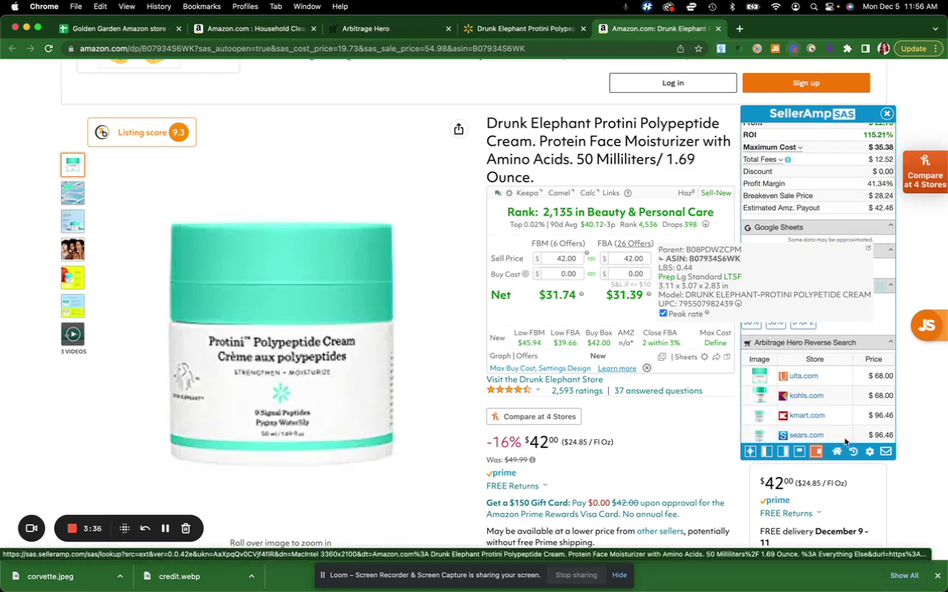
# Open the SellerAmp settings and examine them from the buying criteria down to the SAS Panels list with Arbitrage Hero Reverse Search.
pyautogui.click(868, 452)
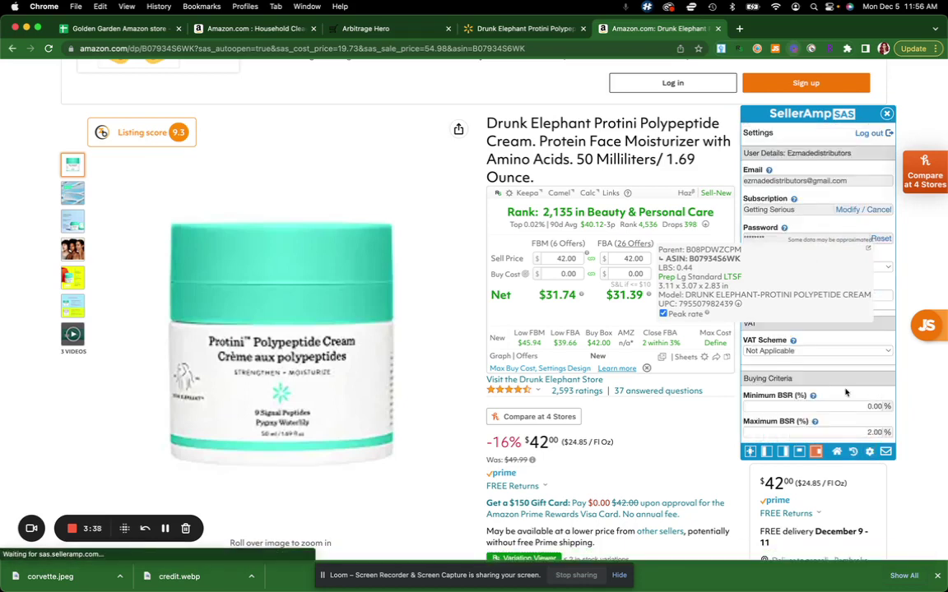
pyautogui.scroll(-8, 845, 393)
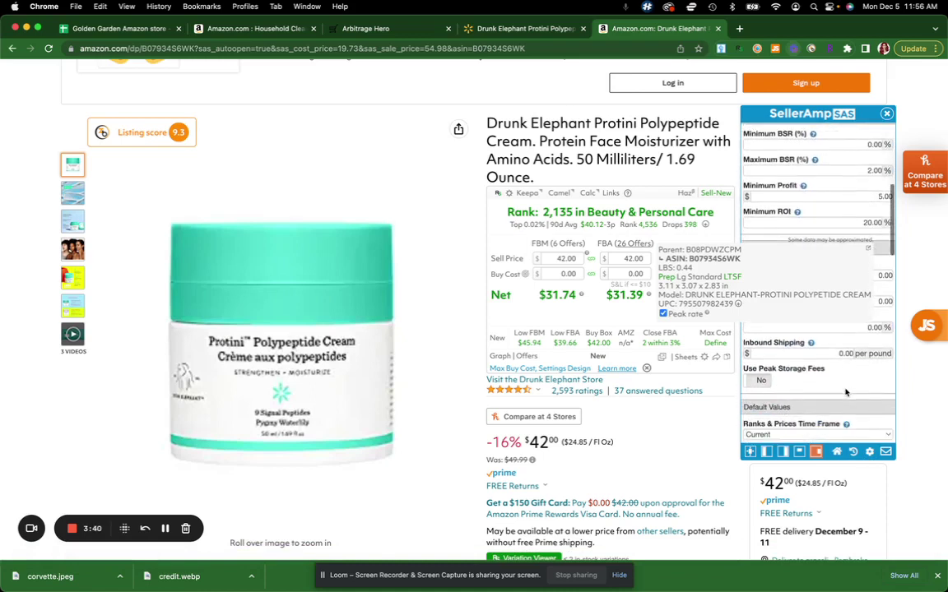
pyautogui.scroll(-6, 845, 393)
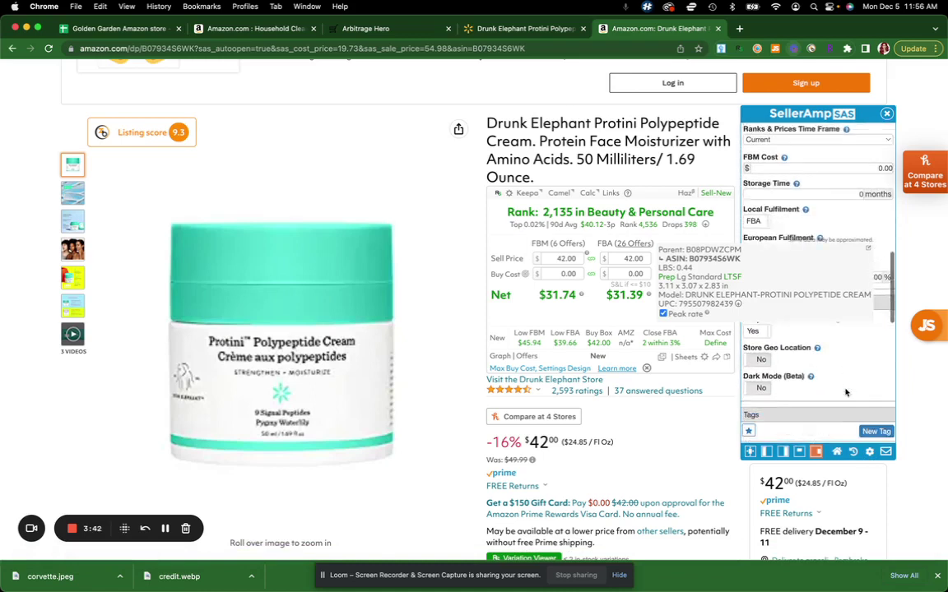
pyautogui.scroll(-5, 846, 393)
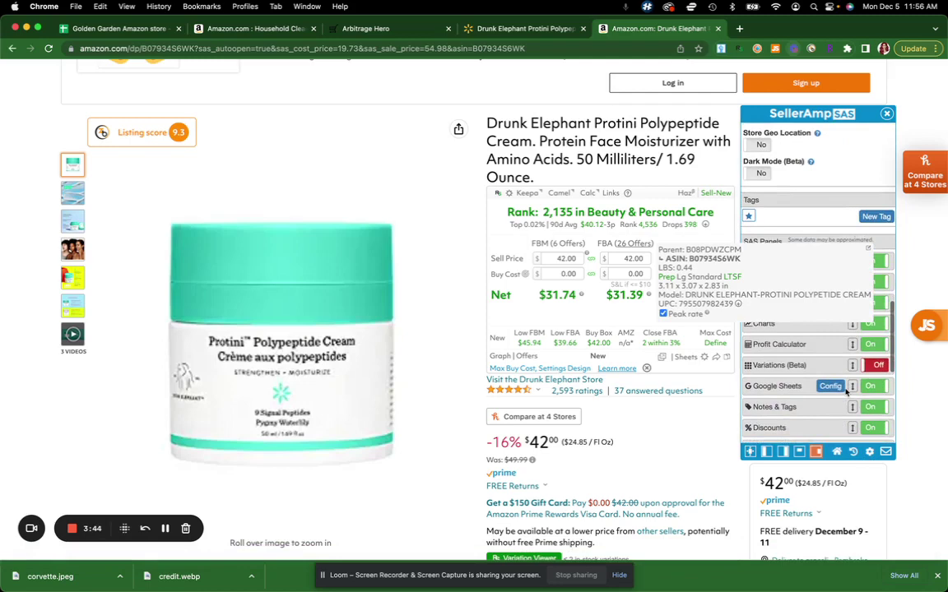
pyautogui.scroll(-6, 845, 392)
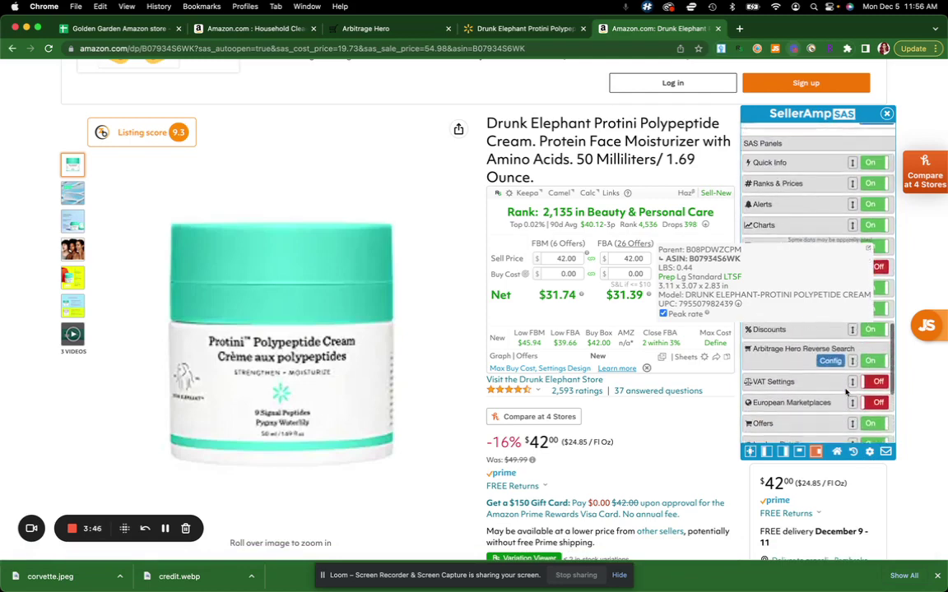
pyautogui.scroll(1, 822, 352)
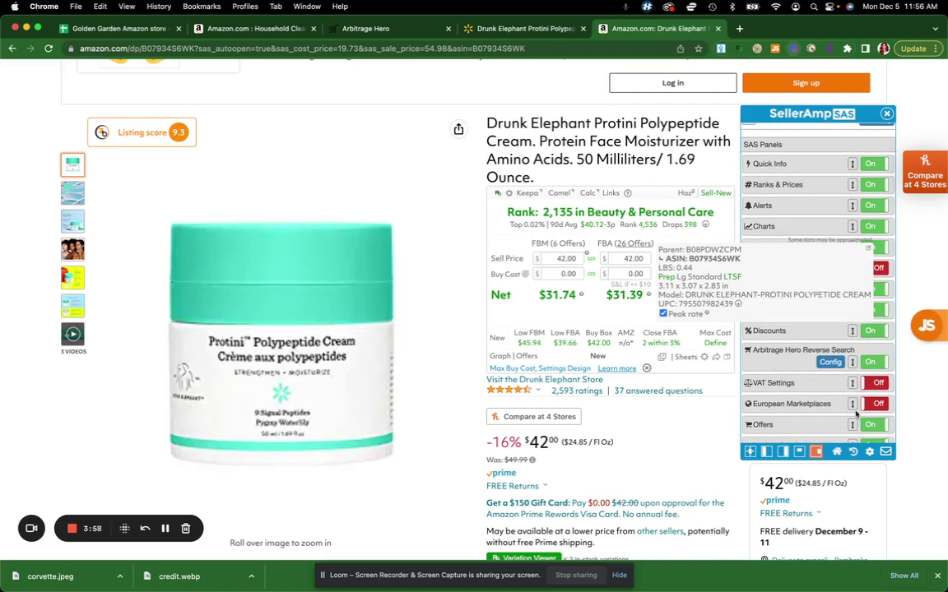
# Leave the SellerAmp settings, close the extension, and relaunch it on the cream's Amazon listing.
pyautogui.click(836, 454)
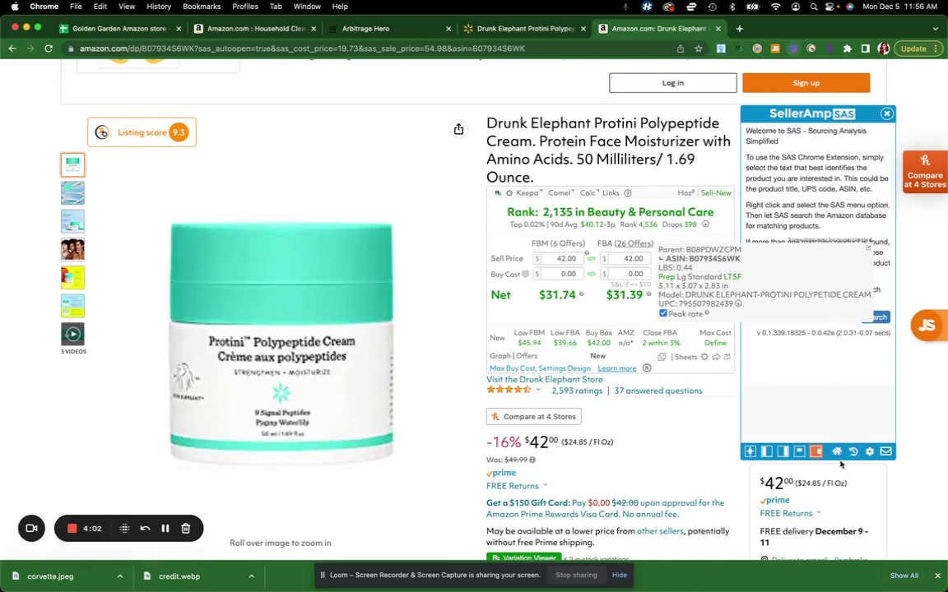
pyautogui.click(886, 114)
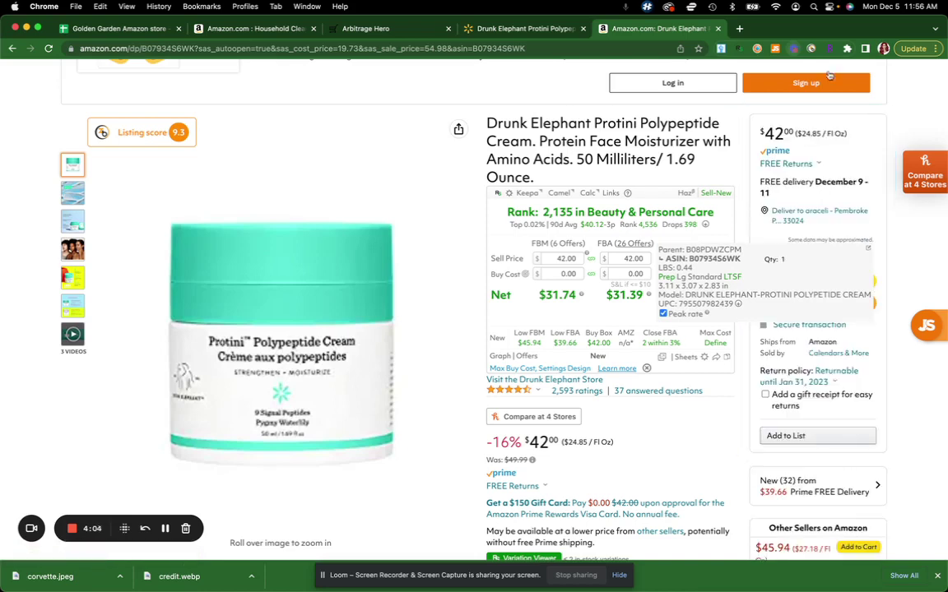
pyautogui.click(757, 48)
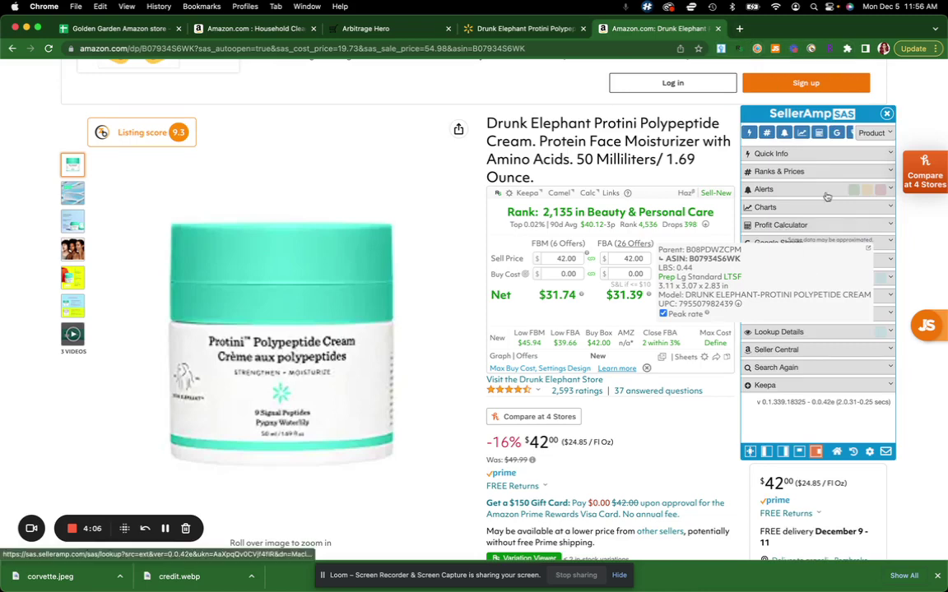
# Review the cream's SellerAmp ranks and alerts, and look the product up on Google from its SellerAmp product details.
pyautogui.scroll(-5, 830, 329)
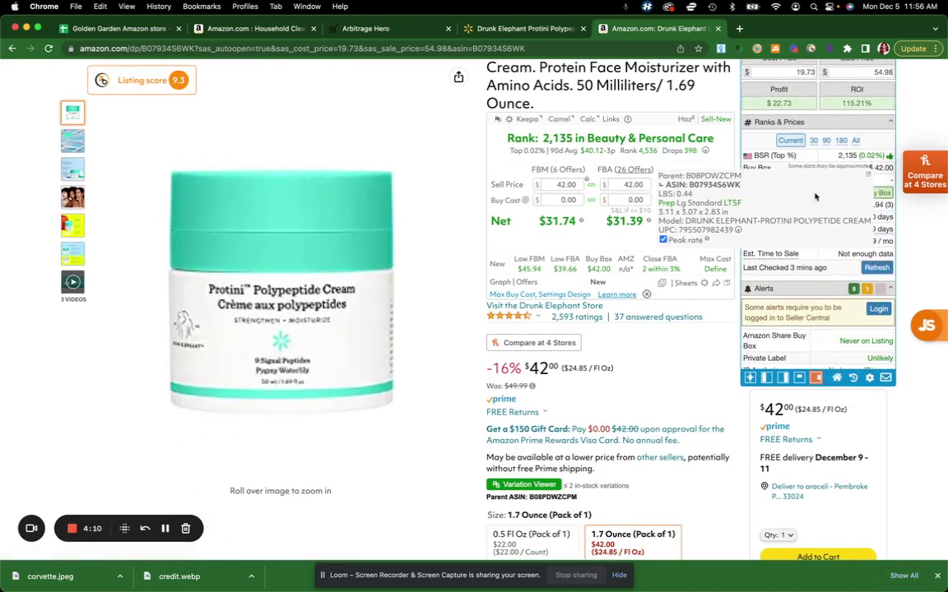
pyautogui.scroll(5, 823, 189)
pyautogui.scroll(3, 816, 197)
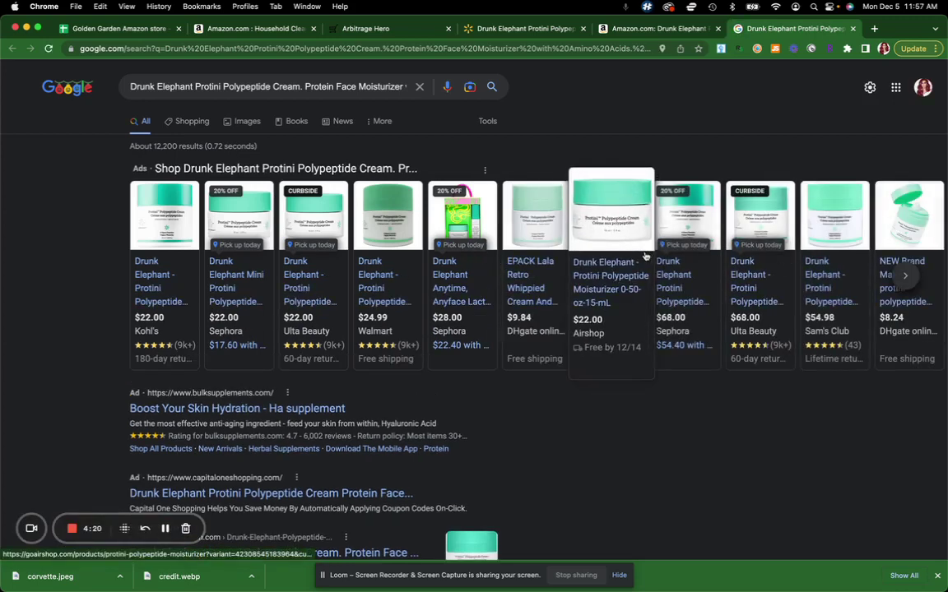
# Return to the cream's Amazon listing and open the SellerAmp storefront search for the $39.66 FBA offer's seller in a new tab.
pyautogui.click(673, 31)
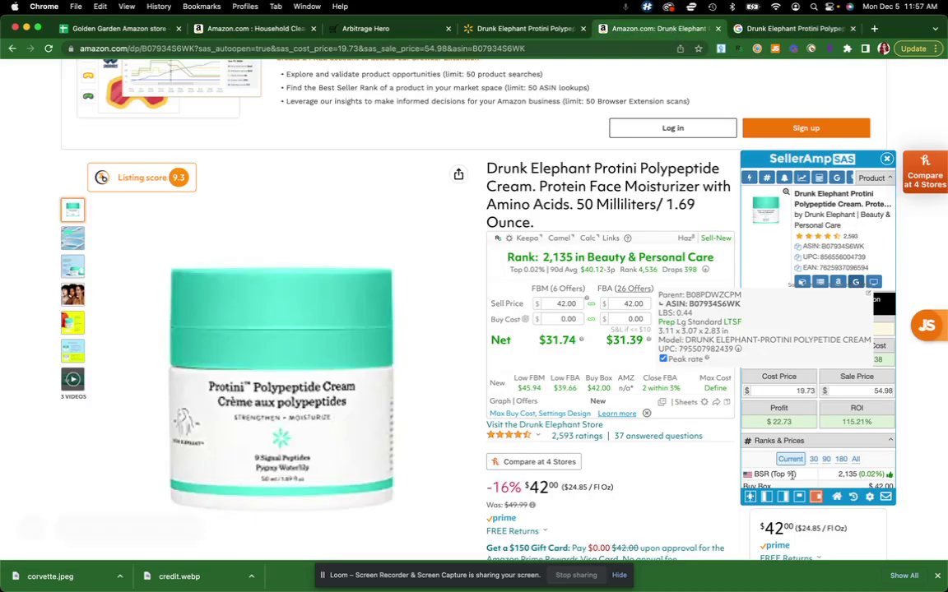
pyautogui.scroll(-10, 841, 423)
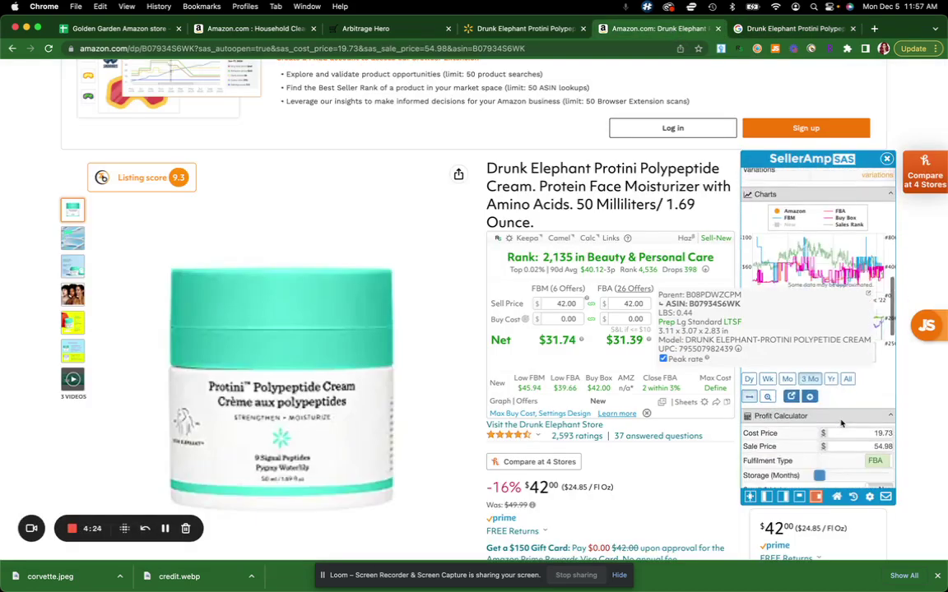
pyautogui.scroll(-15, 841, 423)
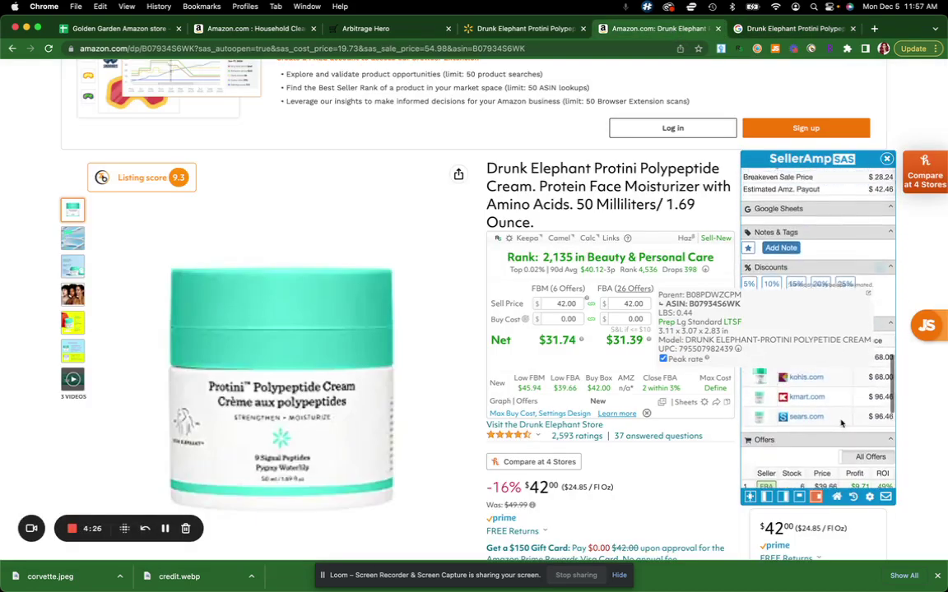
pyautogui.scroll(2, 840, 423)
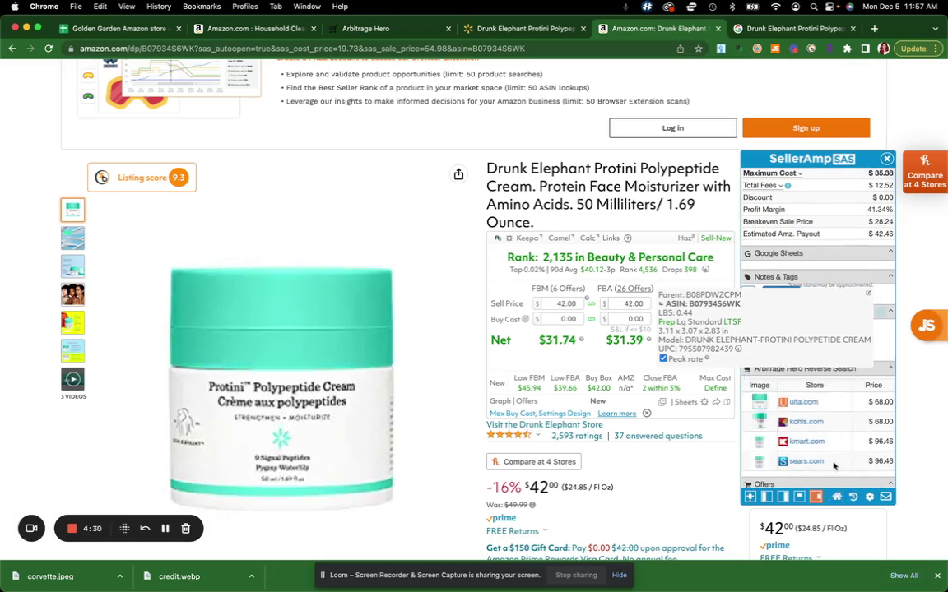
pyautogui.scroll(-5, 785, 436)
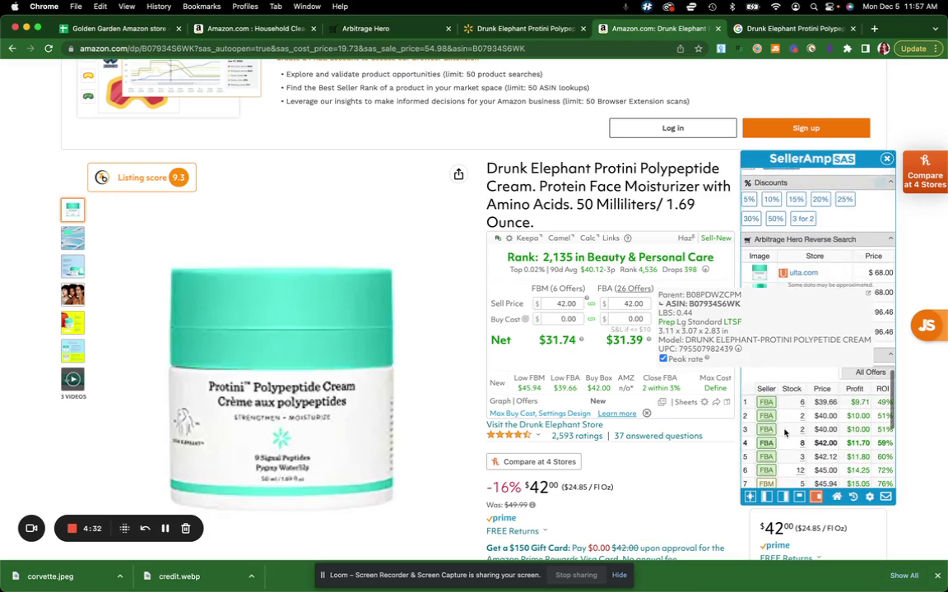
pyautogui.rightClick(731, 390)
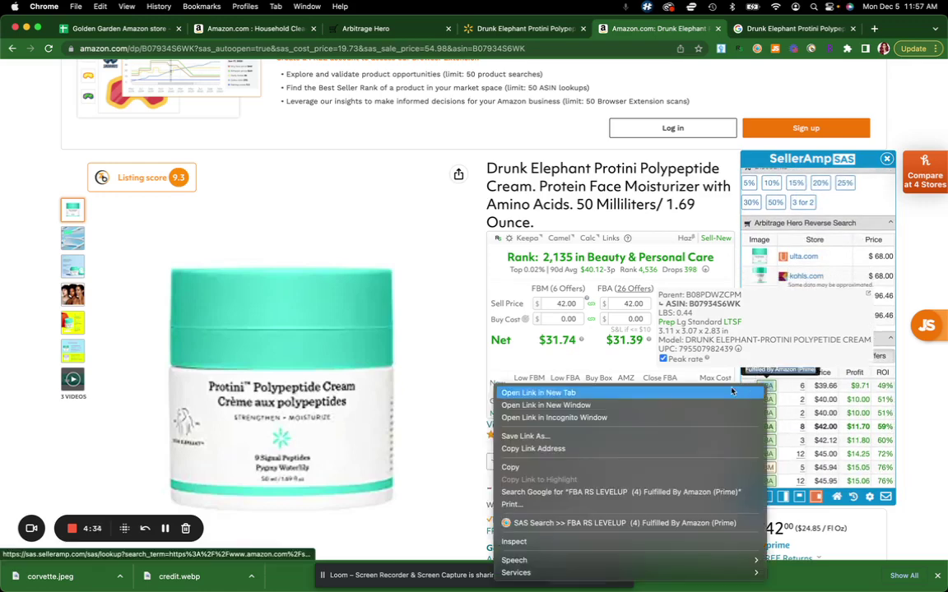
pyautogui.click(729, 392)
pyautogui.click(810, 28)
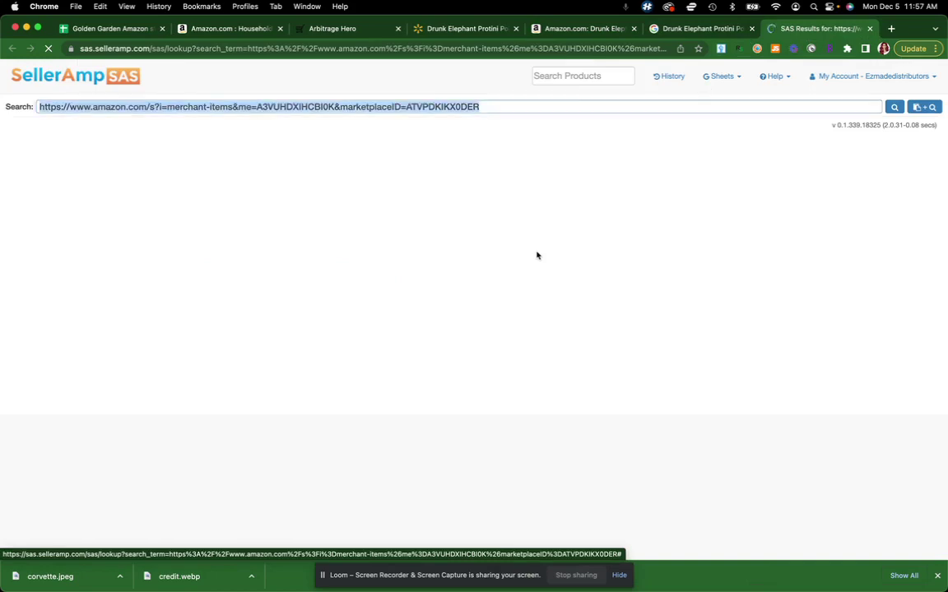
# Examine the seller's storefront products with their price charts and Arbitrage Hero Reverse Search matches, loading more products.
pyautogui.scroll(-4, 283, 276)
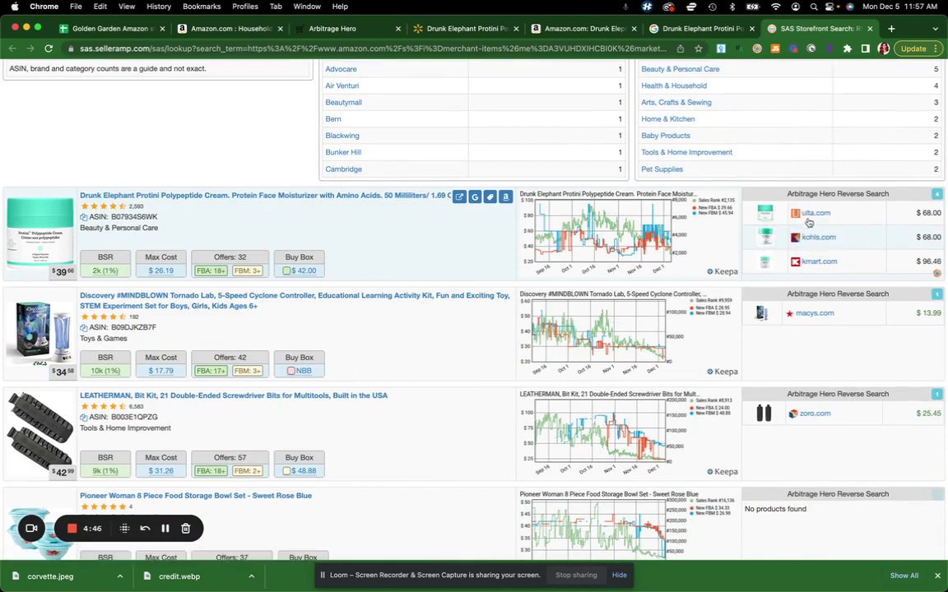
pyautogui.scroll(-5, 810, 314)
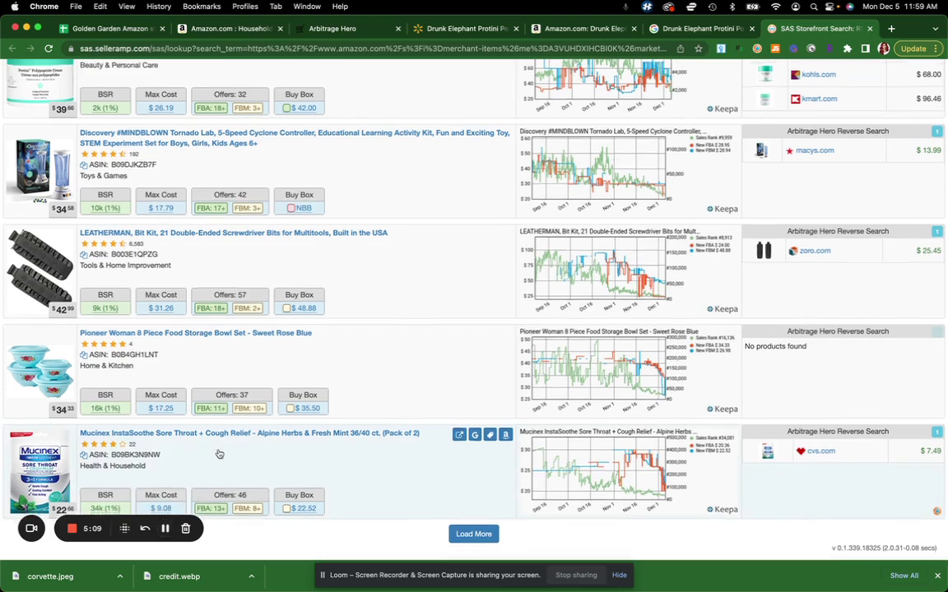
pyautogui.click(474, 539)
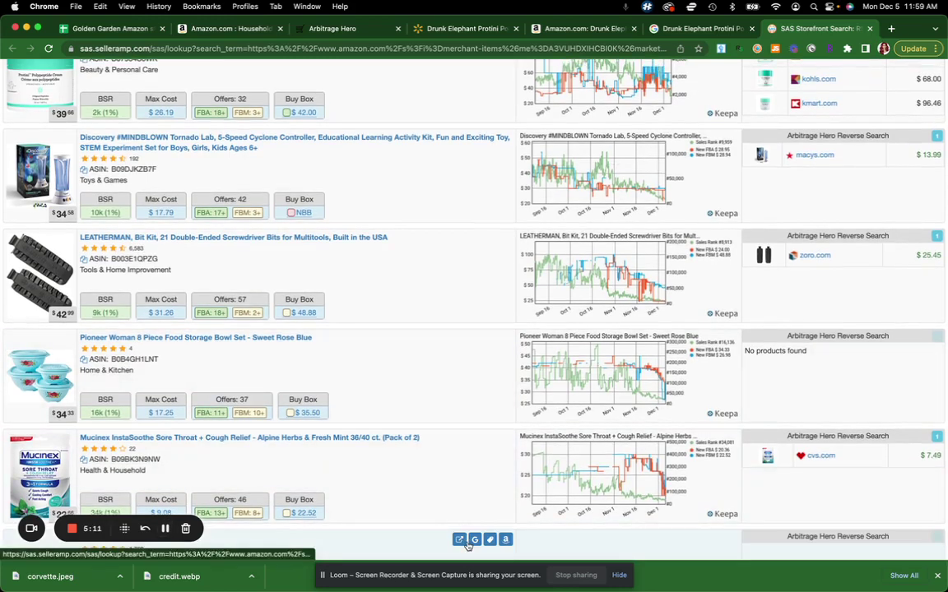
pyautogui.scroll(-4, 404, 448)
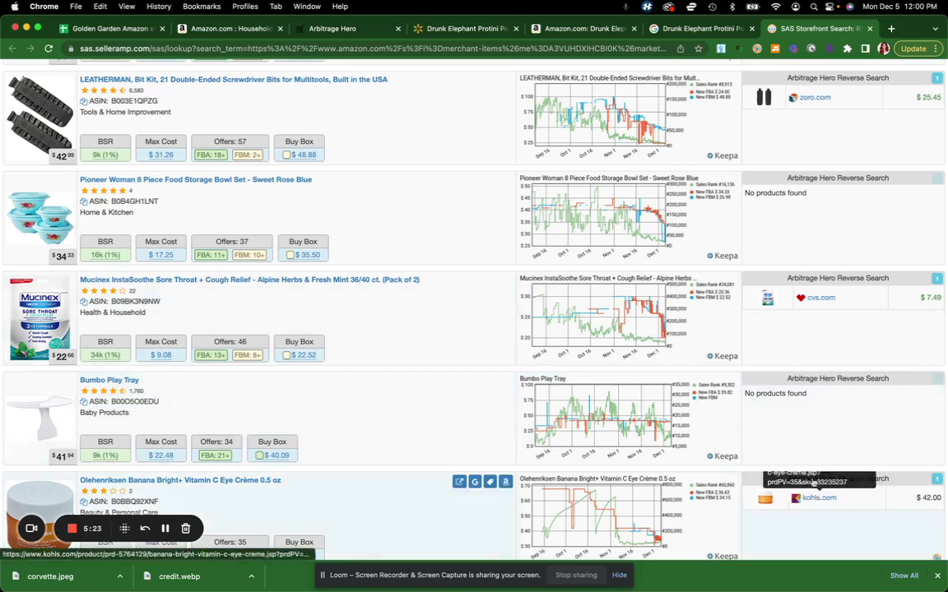
# Return to the cream's Amazon listing and review SellerAmp's offers list and Arbitrage Hero Reverse Search stores again.
pyautogui.click(684, 30)
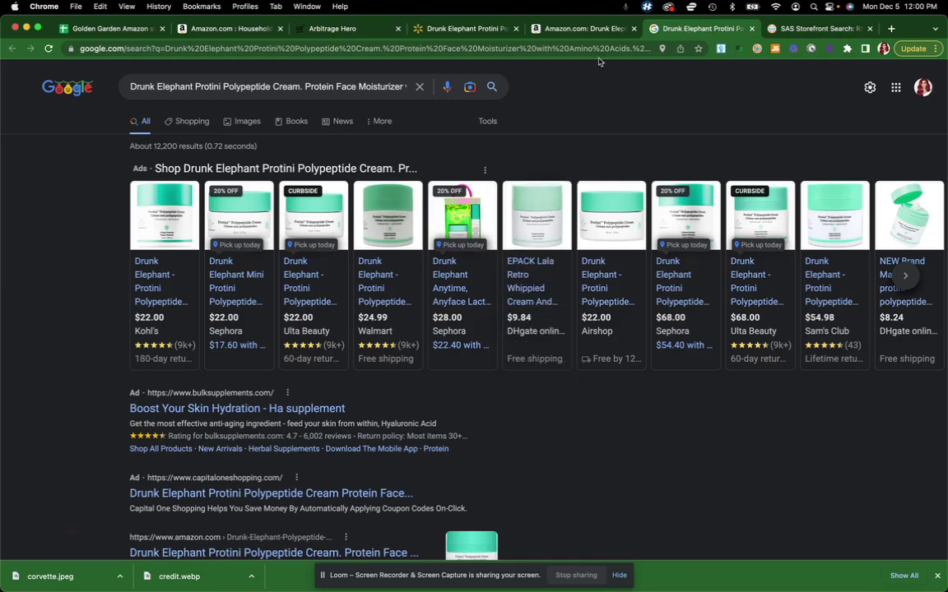
pyautogui.click(584, 29)
pyautogui.scroll(-10, 839, 444)
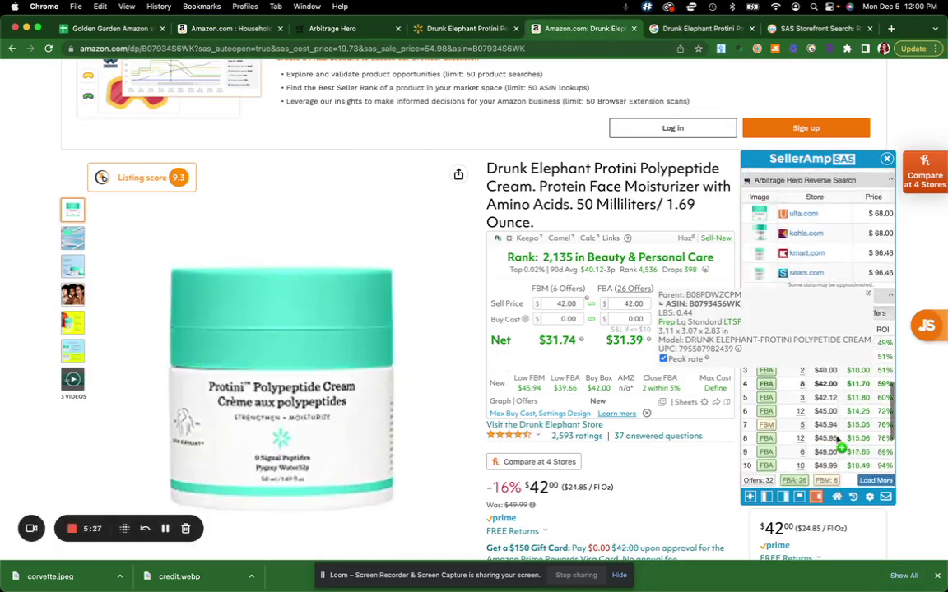
pyautogui.scroll(10, 838, 440)
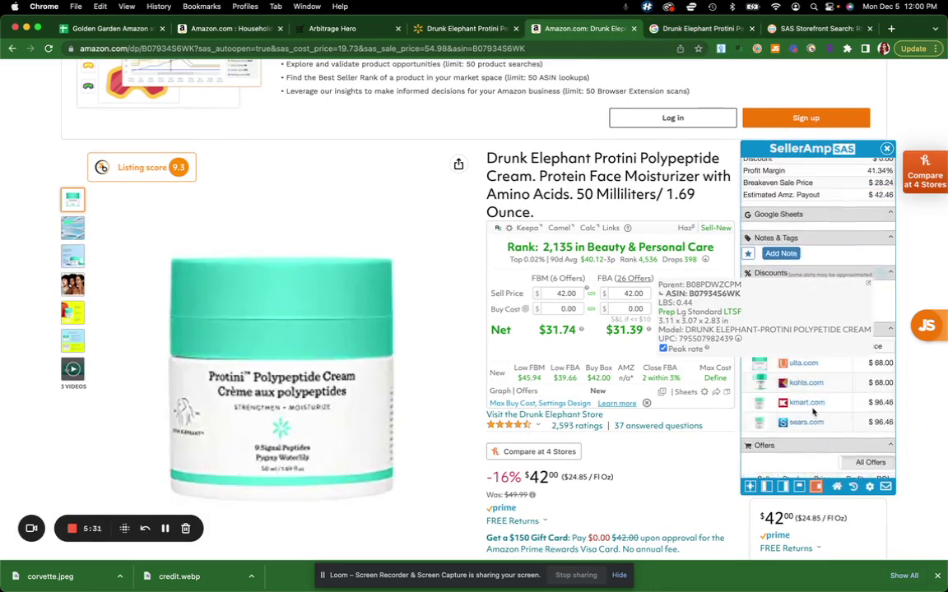
# Switch back to Arbitrage Hero and view the Walmart Beauty & Personal Care filters and the first results in the list.
pyautogui.click(322, 31)
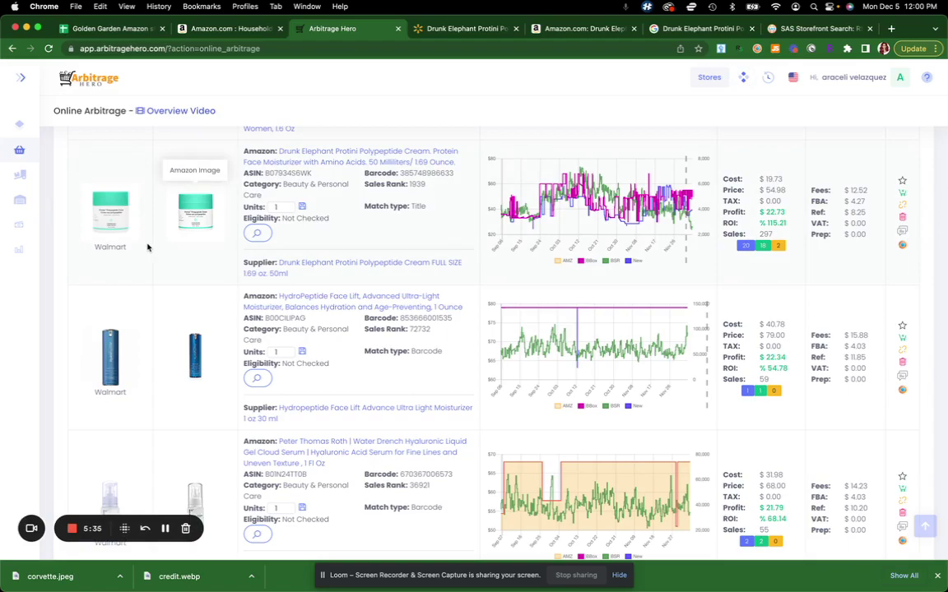
pyautogui.scroll(15, 148, 247)
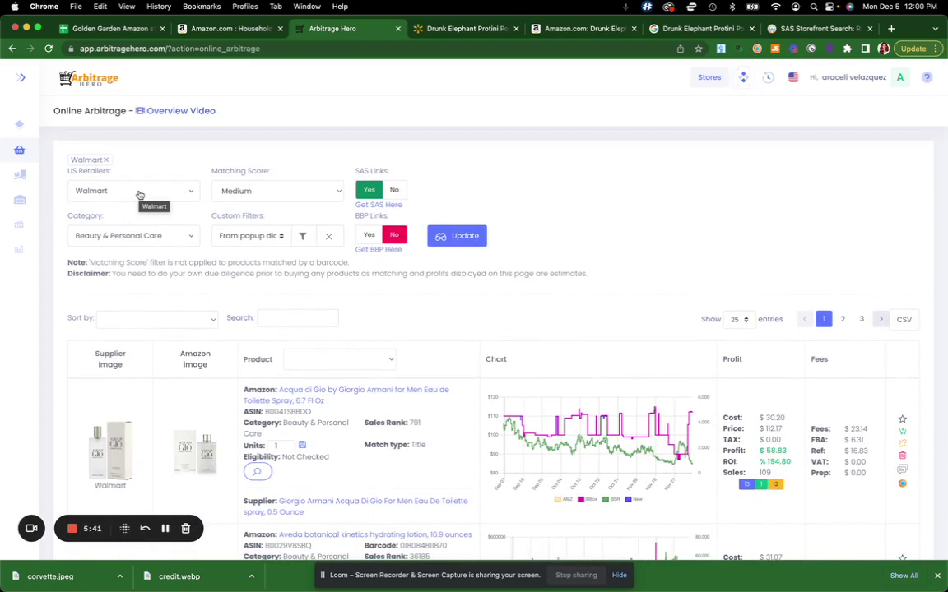
pyautogui.scroll(-3, 140, 195)
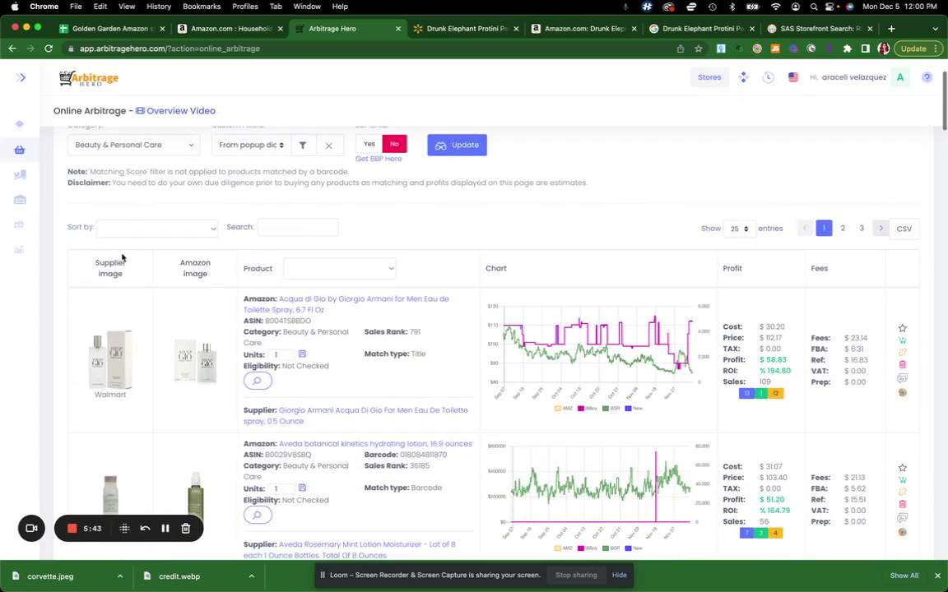